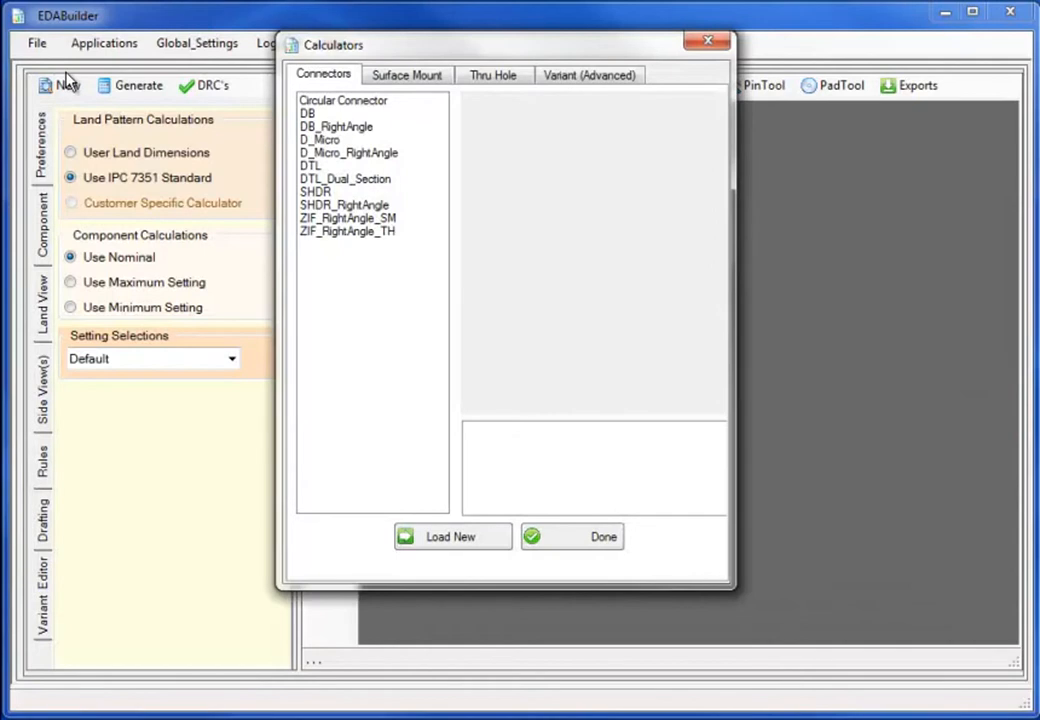
Browse the connector calculators, previewing types such as Circular Connector, D_Micro_RightAngle, SHDR_RightAngle and ZIF_RightAngle_SM.
left_click(356, 101)
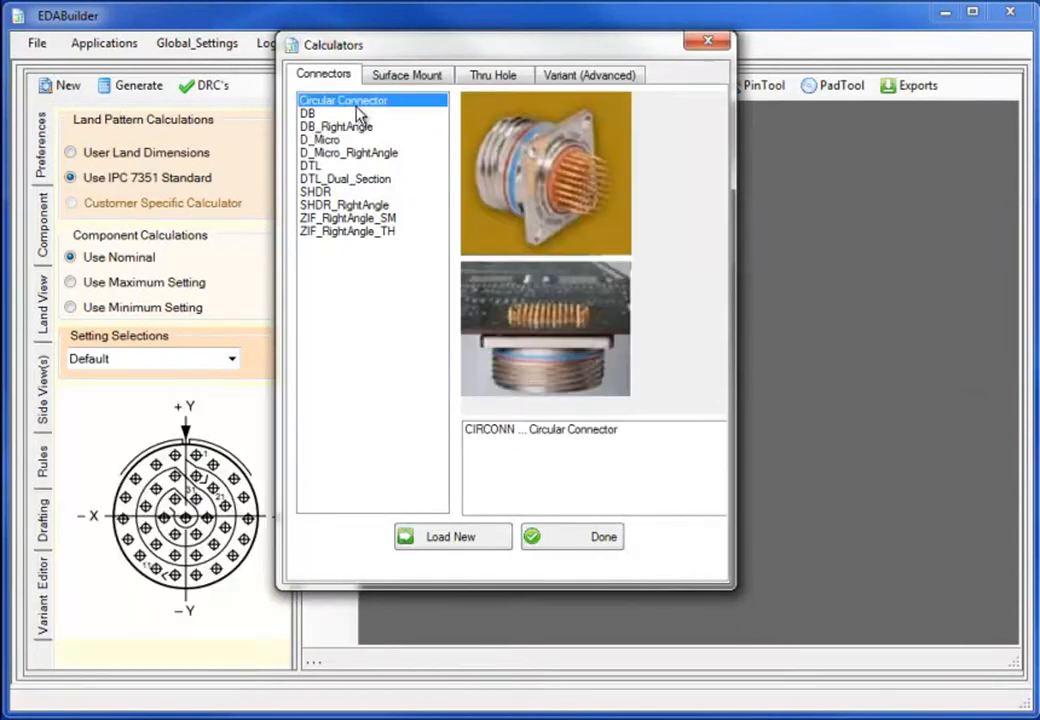
left_click(358, 128)
left_click(360, 153)
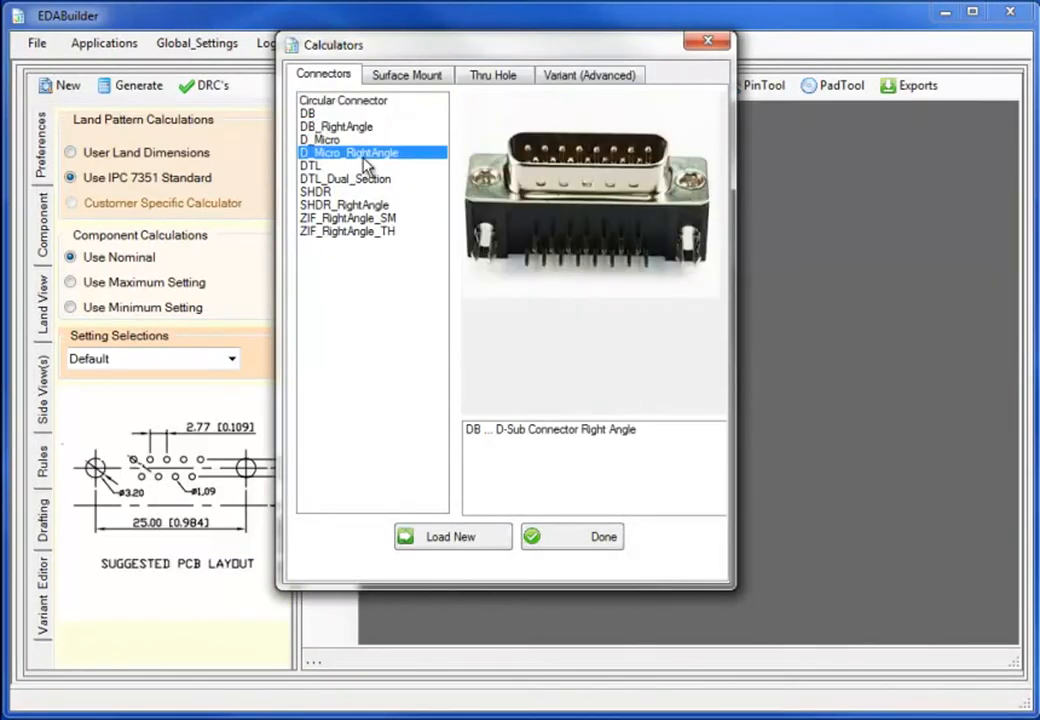
left_click(358, 205)
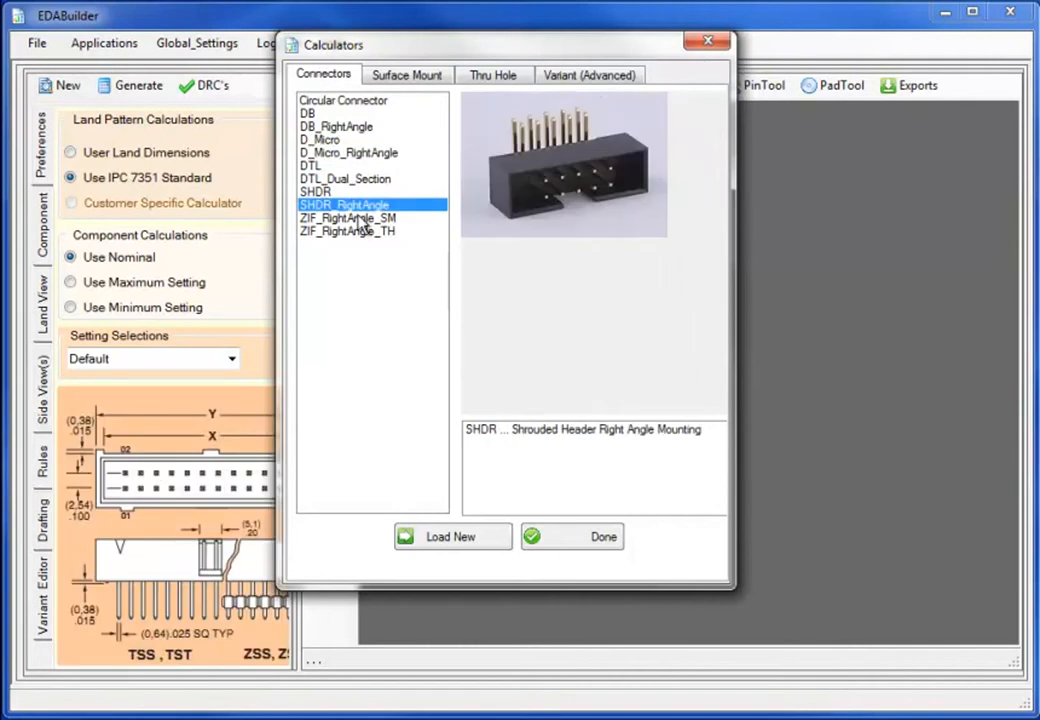
left_click(345, 218)
Browse the surface mount calculators, previewing types such as BGA, CFP, CHIP, CHIPARRAY (Concave), CRYSTAL, DIOSC and LGA.
left_click(403, 76)
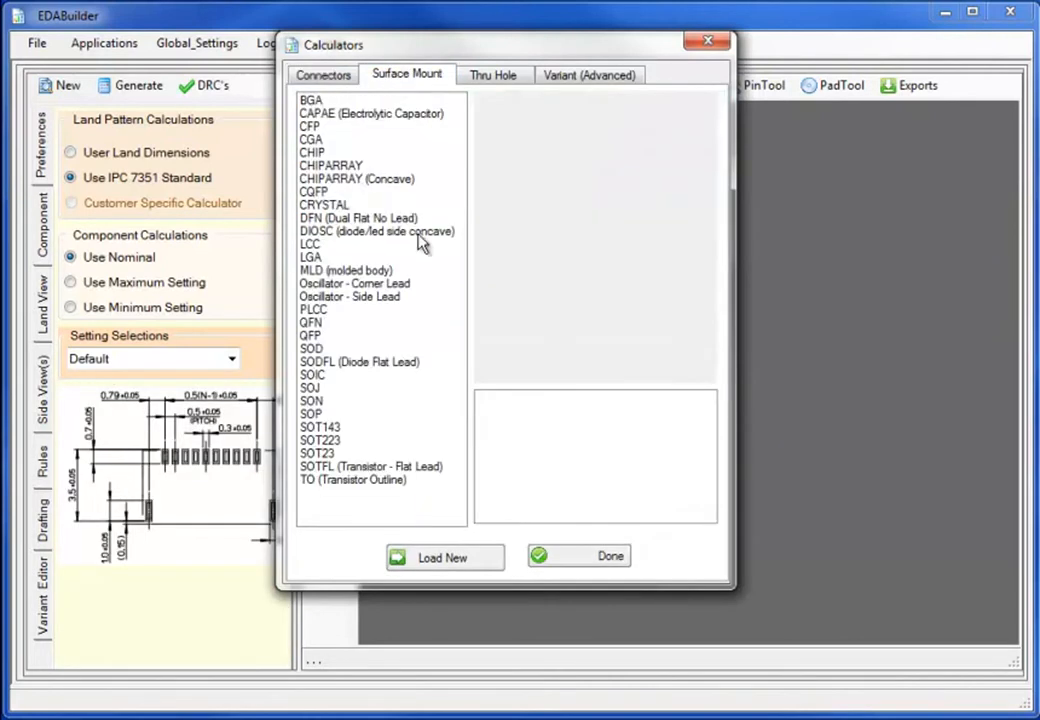
left_click(312, 101)
left_click(322, 127)
left_click(316, 152)
left_click(336, 179)
left_click(333, 204)
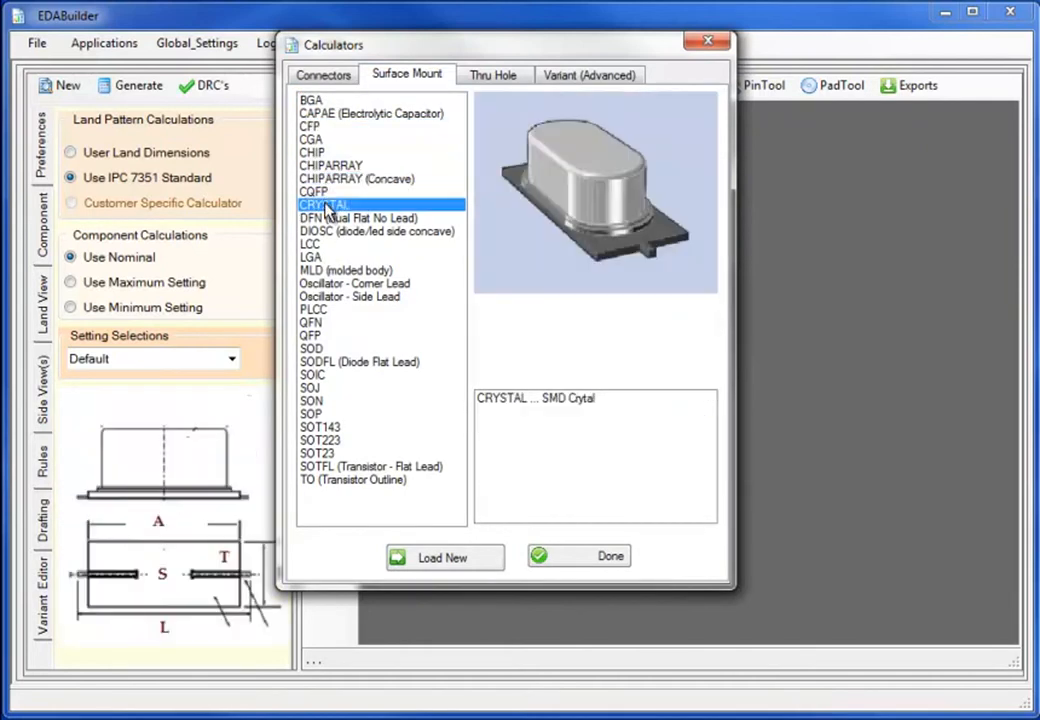
left_click(333, 232)
left_click(315, 257)
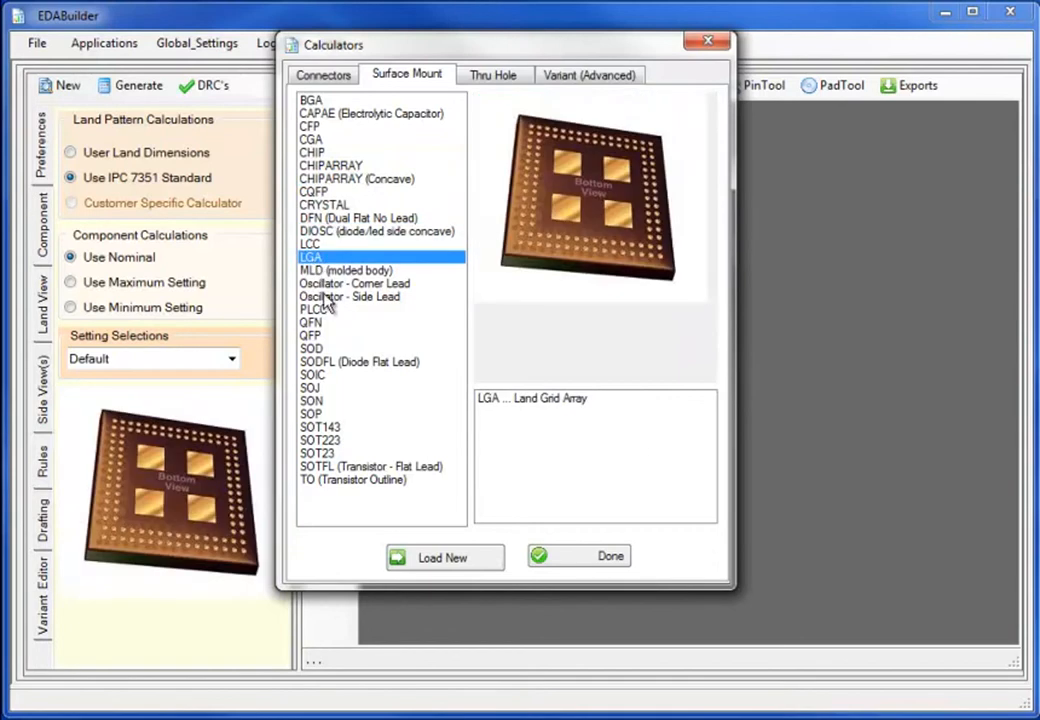
Browse the through-hole calculators, previewing types such as CAPPRR, DIOAD, FUSAD, INDAD, LEDRR and the TOC cylindrical transistor.
left_click(493, 74)
left_click(330, 127)
left_click(332, 154)
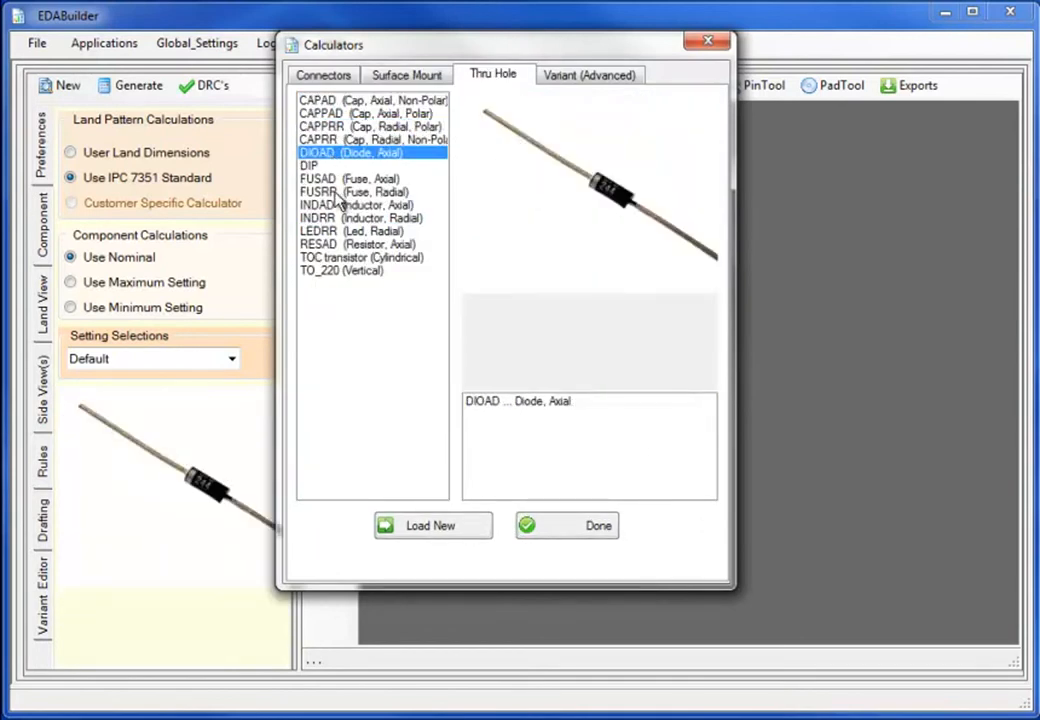
left_click(340, 179)
left_click(367, 205)
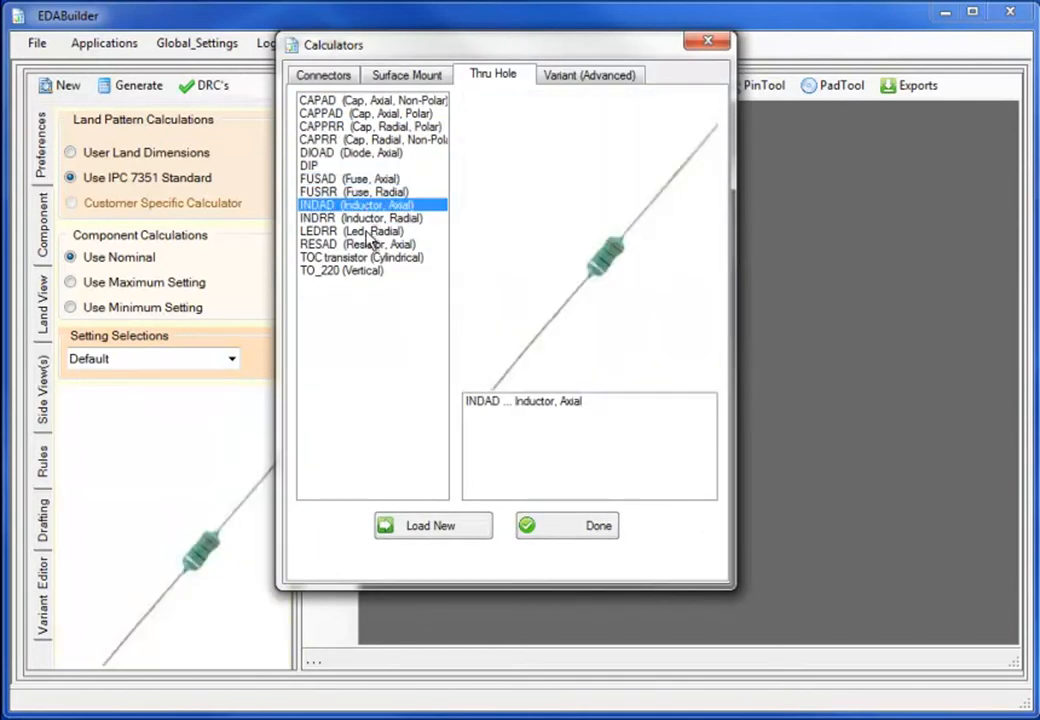
left_click(368, 231)
left_click(374, 257)
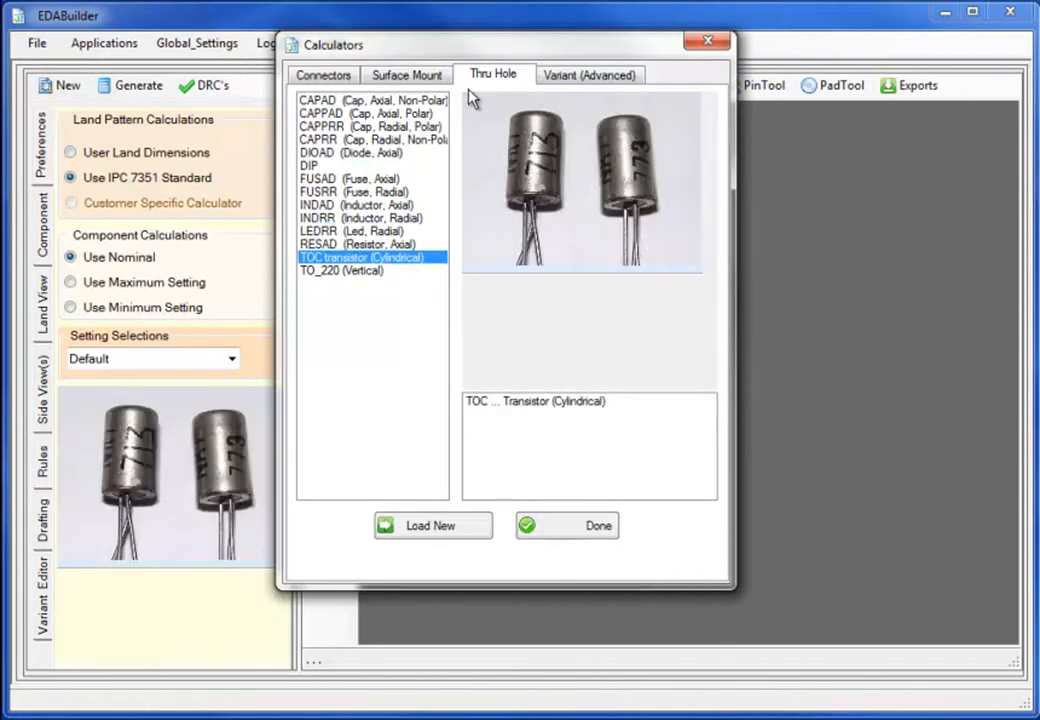
Preview the advanced variant calculators DRQFN (Dual Row QFN) and QFNV (QFN Variable).
left_click(543, 78)
left_click(385, 98)
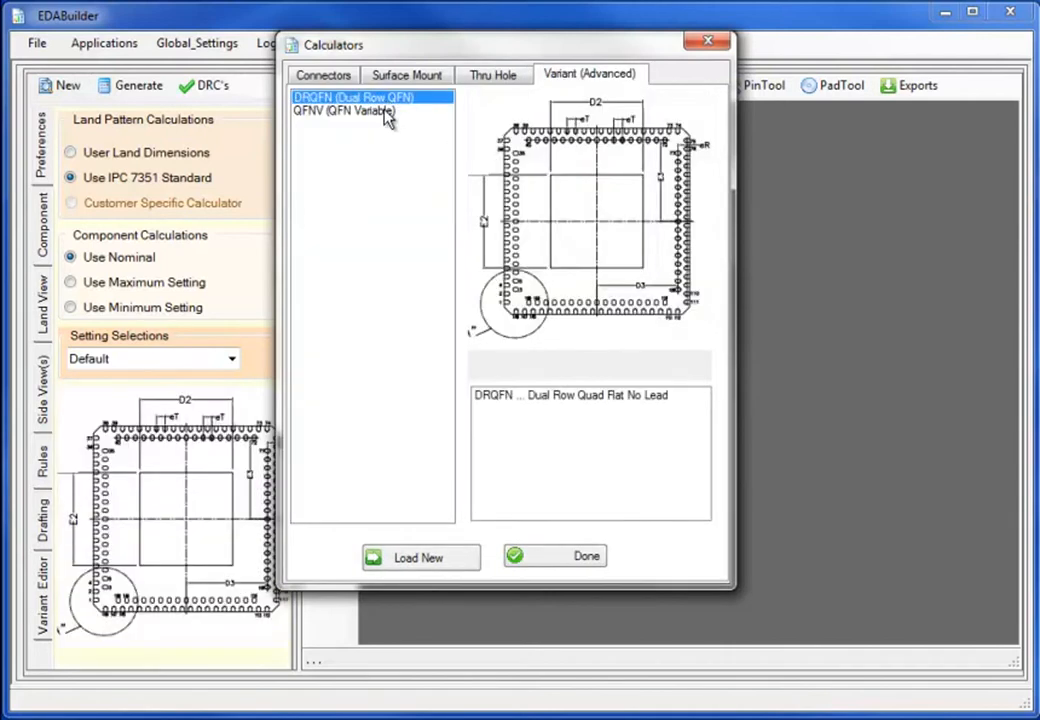
left_click(392, 111)
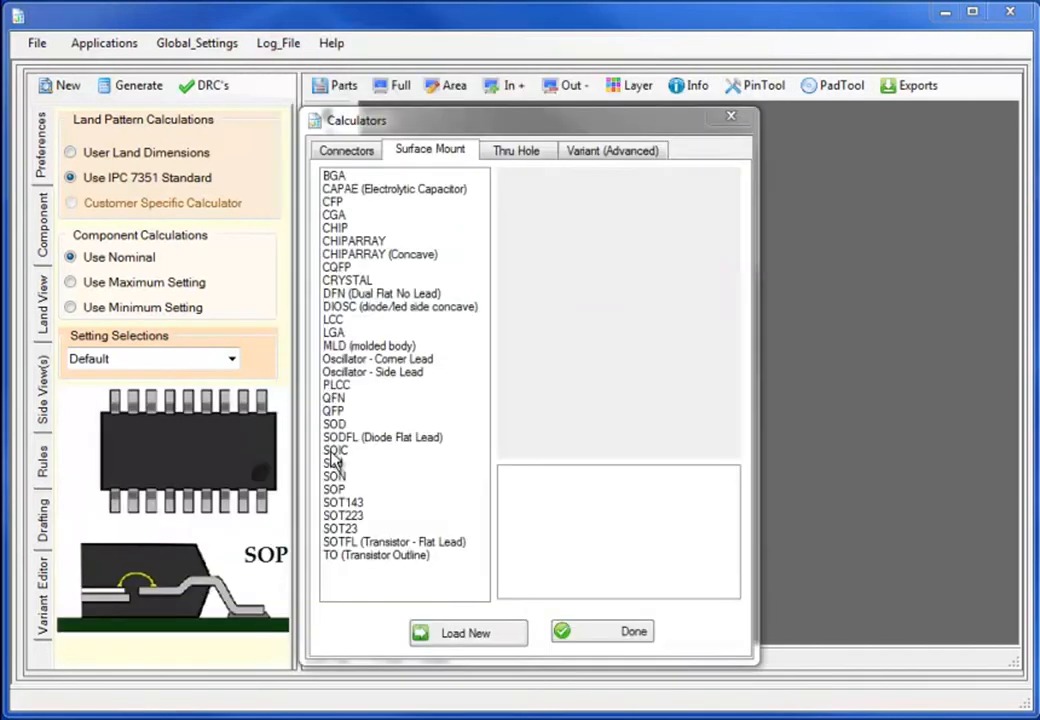
Load the SOIC surface mount calculator and regenerate the package with a total of 18 pins.
left_click(334, 451)
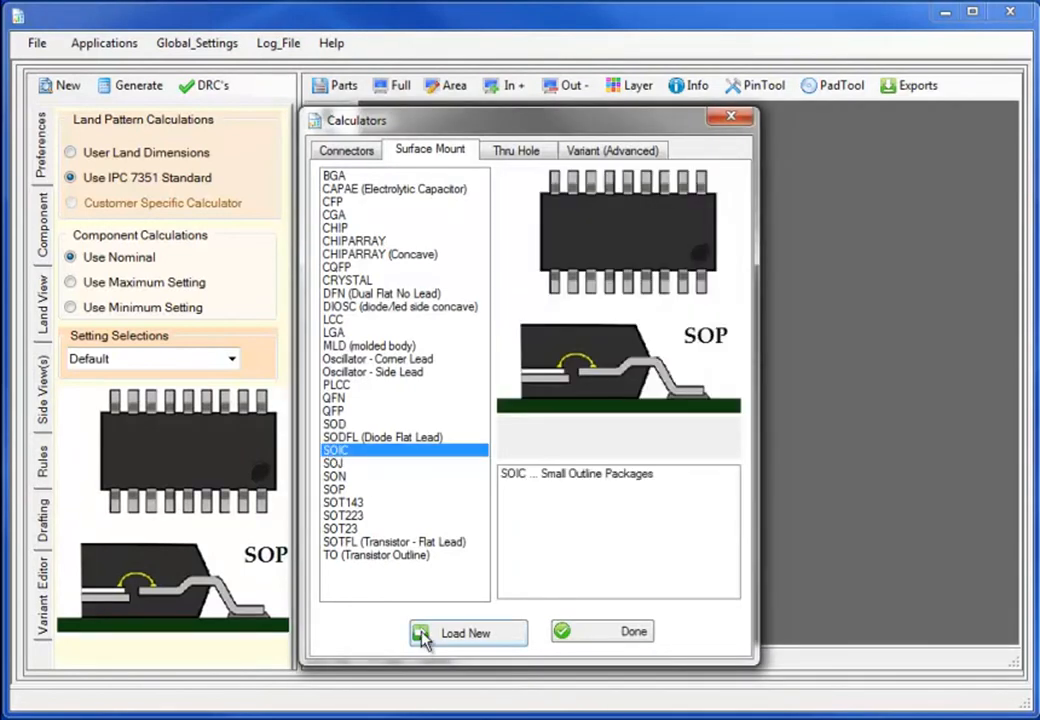
left_click(424, 637)
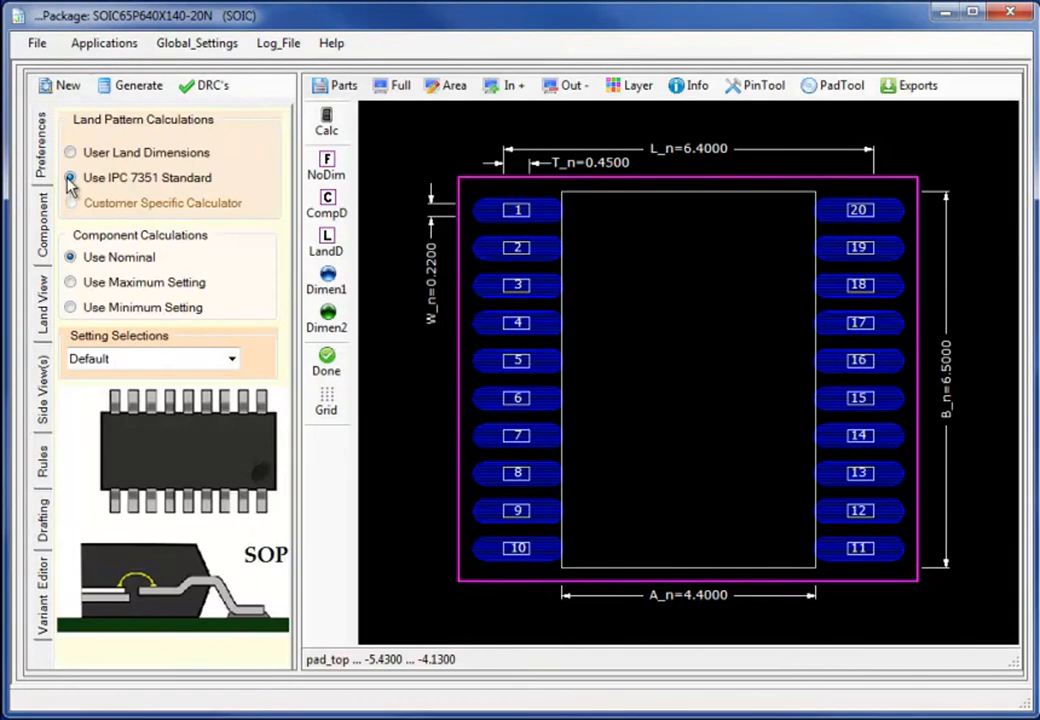
left_click(45, 245)
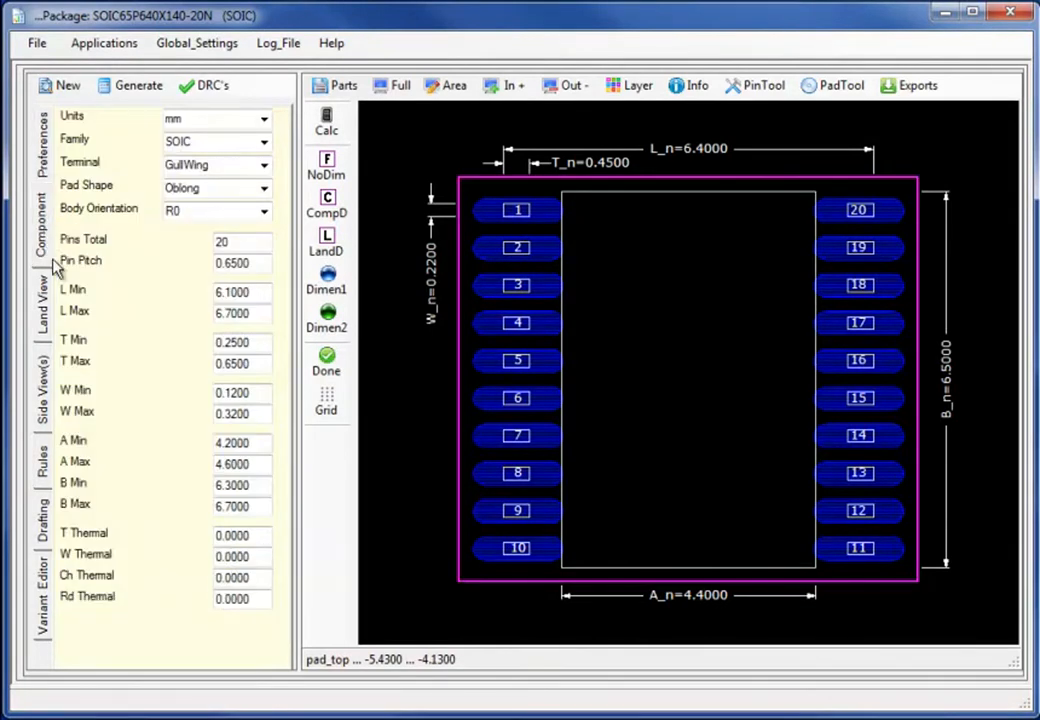
double_click(244, 244)
type("18")
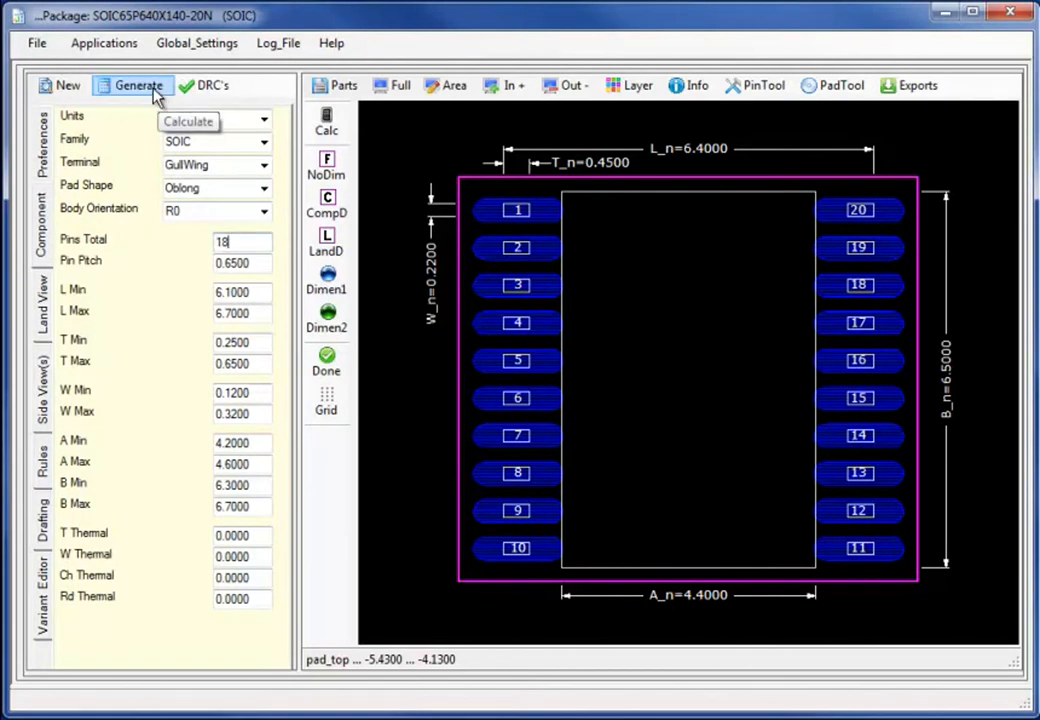
left_click(152, 90)
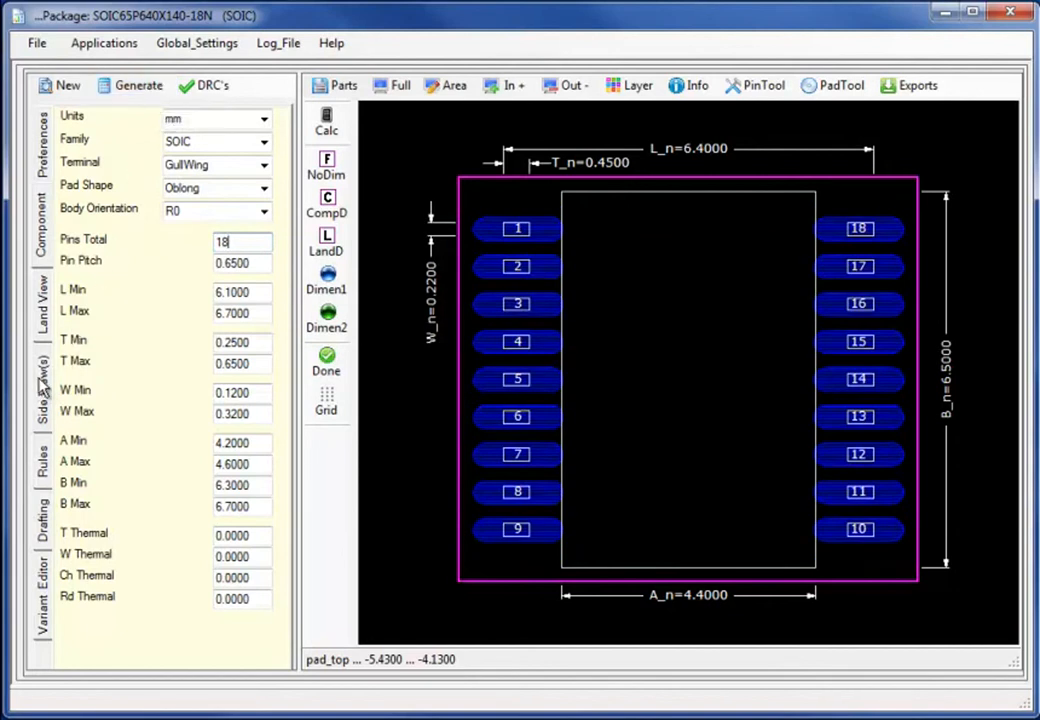
Review the SOIC package's land pattern settings and its side view.
left_click(40, 330)
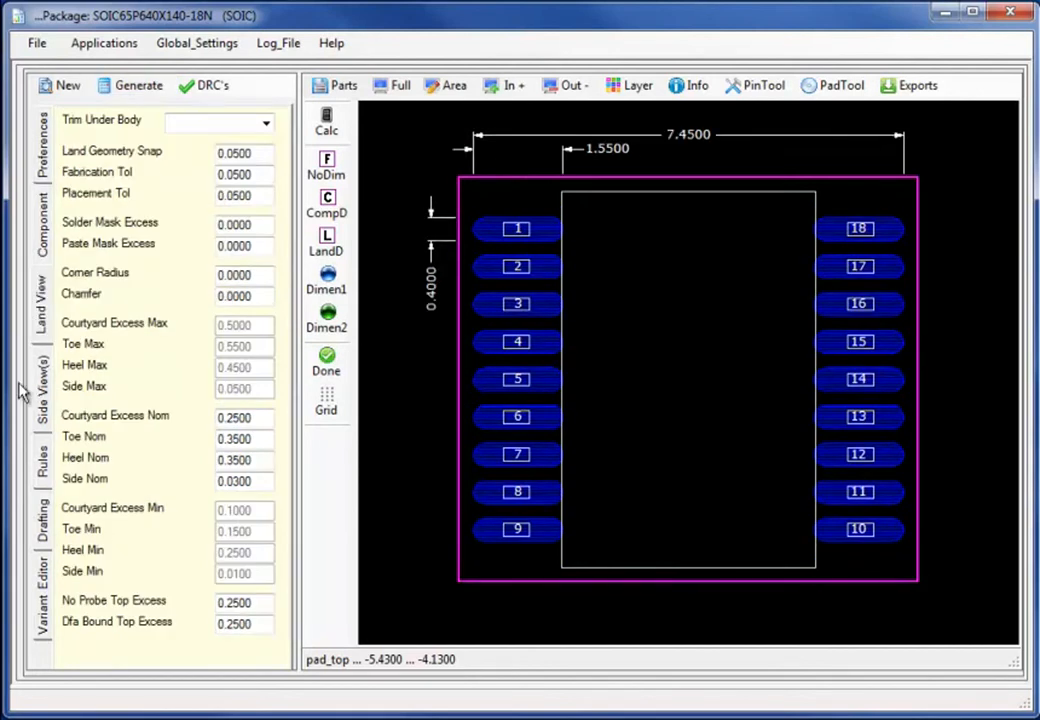
left_click(48, 425)
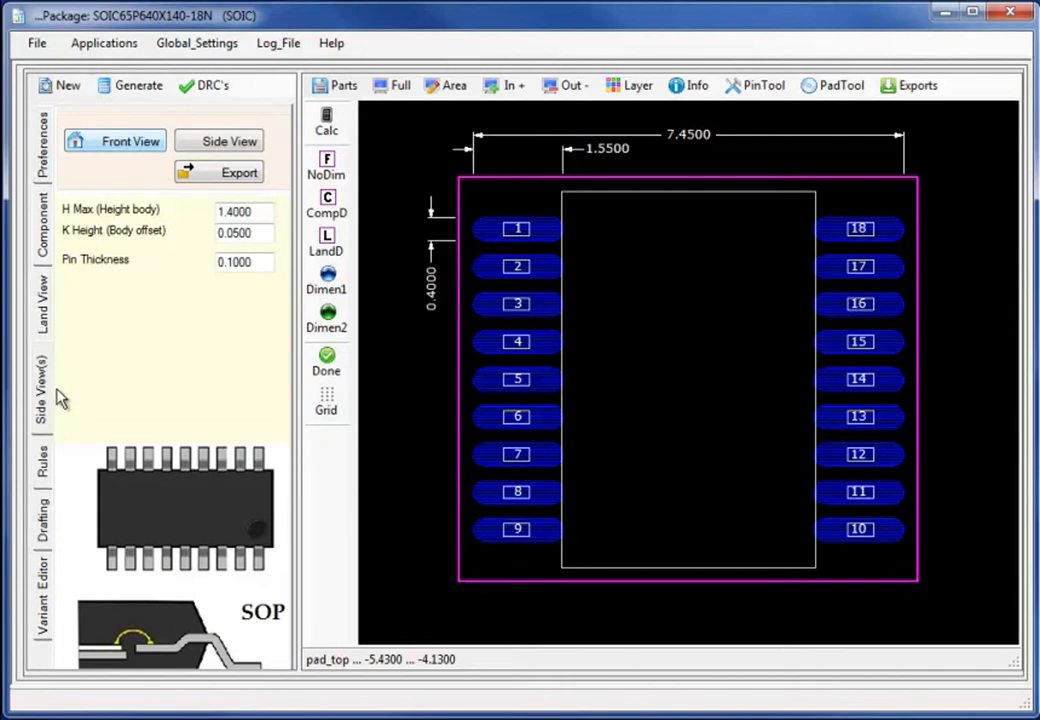
left_click(230, 145)
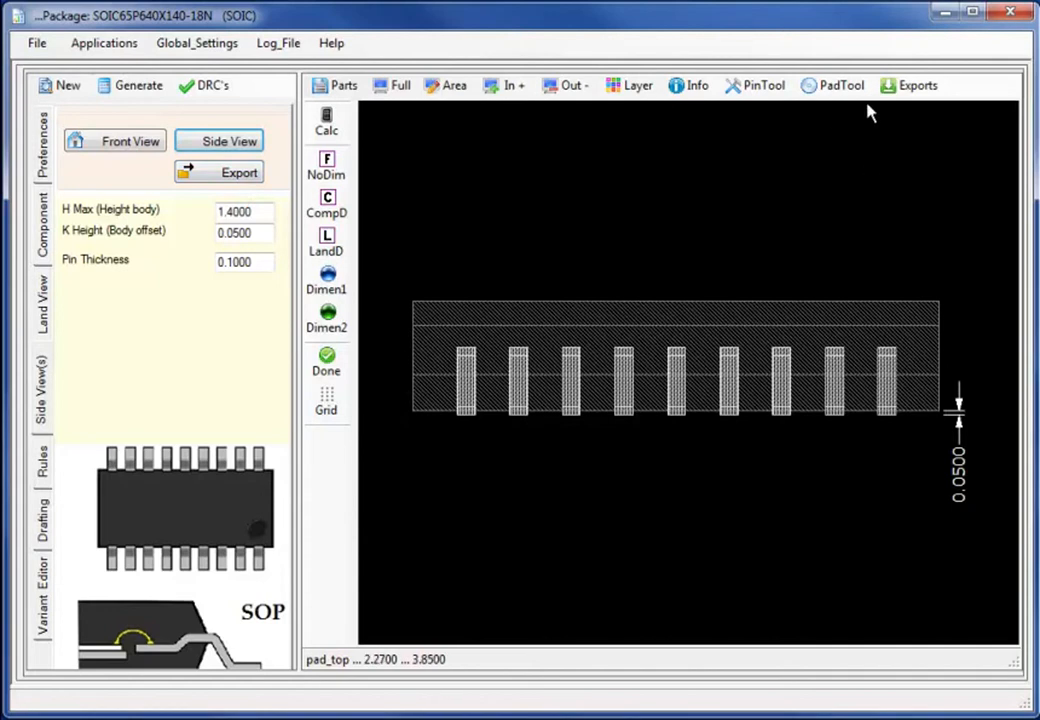
Build and attach the SOIC package's STEP model, and run the OrCAD PCB / Allegro export.
left_click(904, 95)
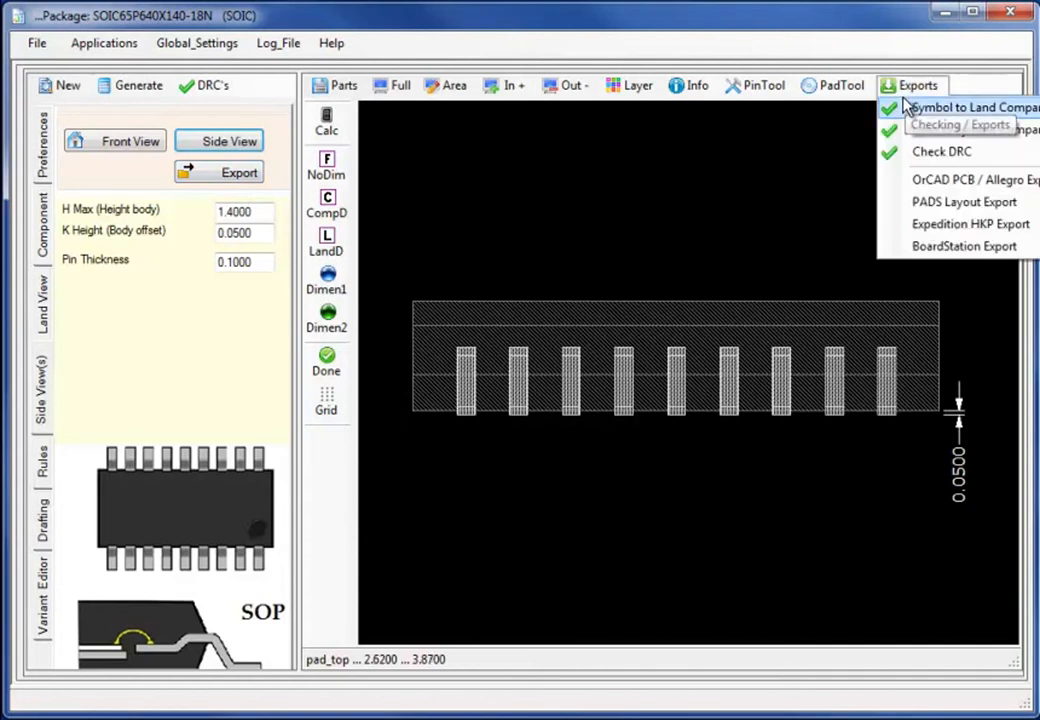
left_click(924, 186)
left_click(582, 382)
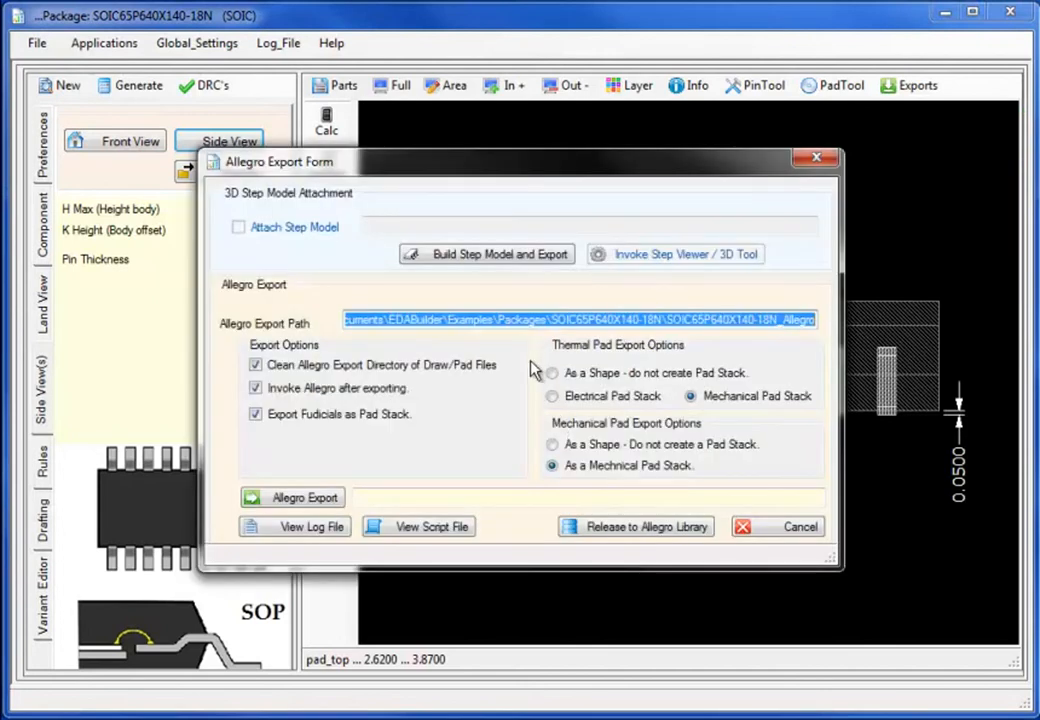
left_click(420, 257)
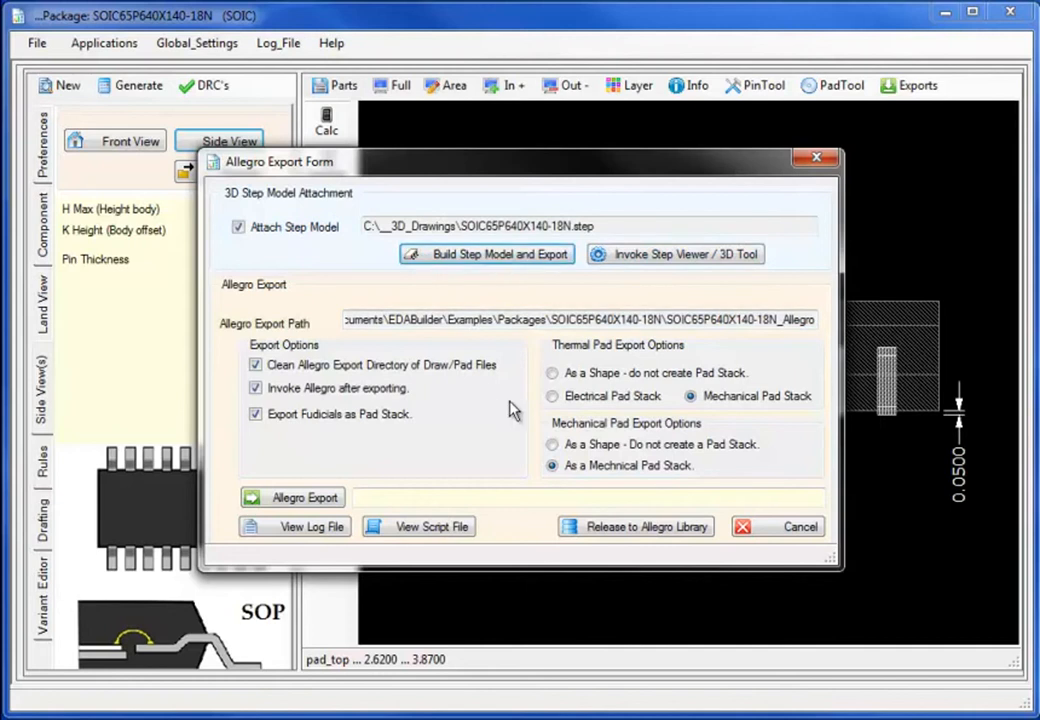
left_click(310, 498)
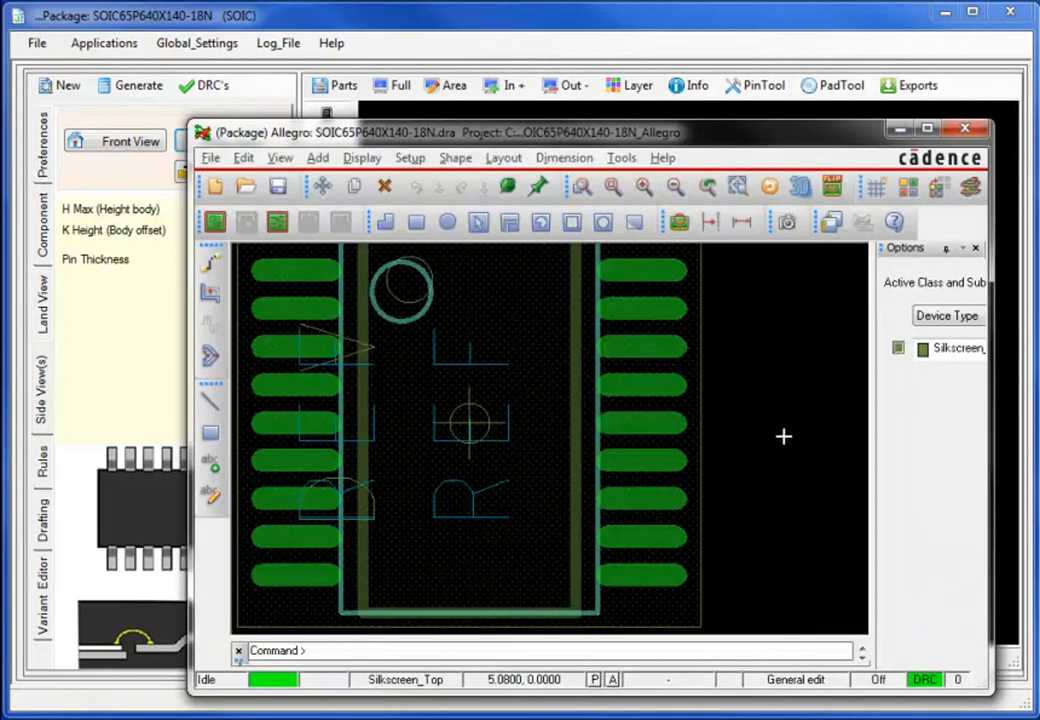
Open the STEP package mapping for the exported SOIC footprint in Allegro.
left_click(416, 163)
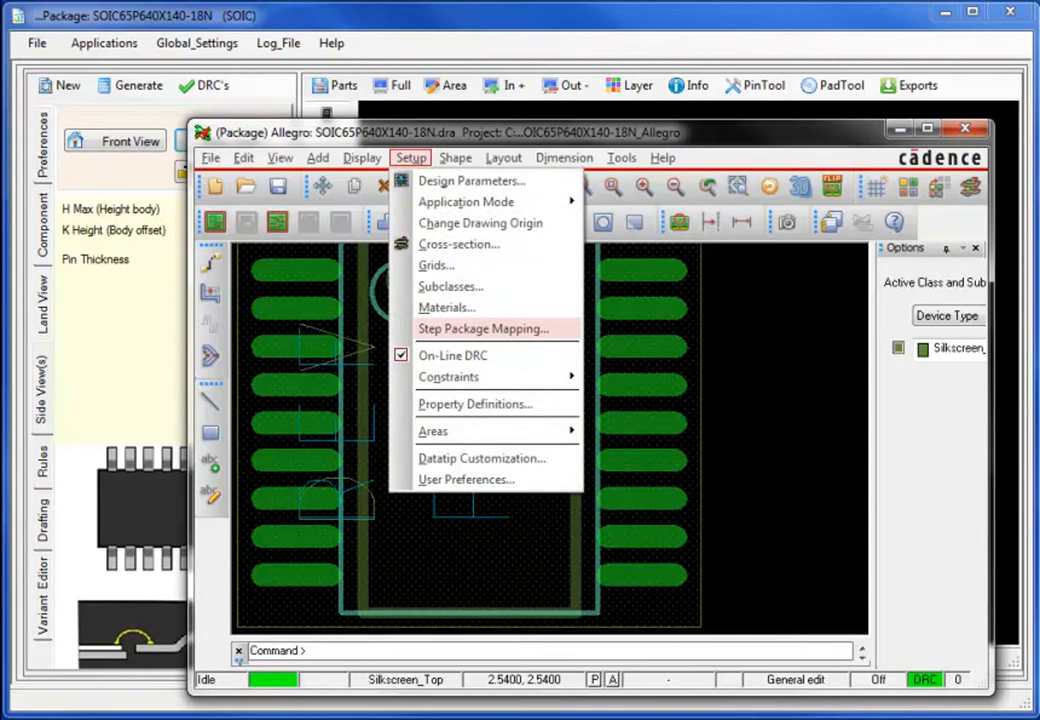
left_click(483, 328)
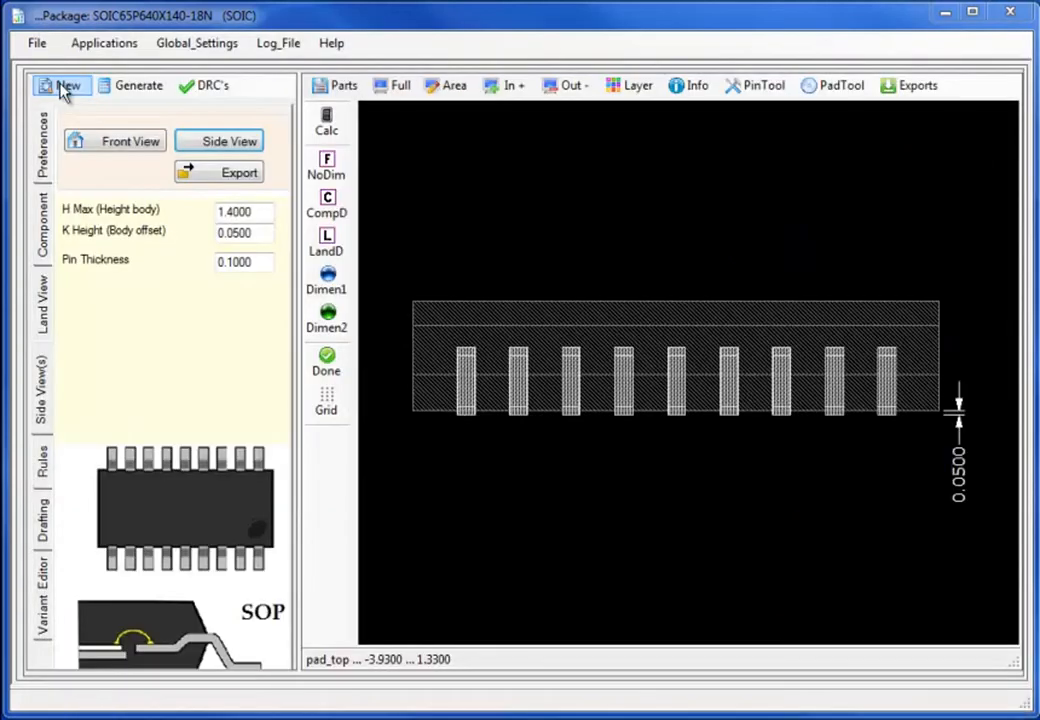
Start a new part from the BGA surface mount calculator, saving the existing SOIC part first.
left_click(64, 88)
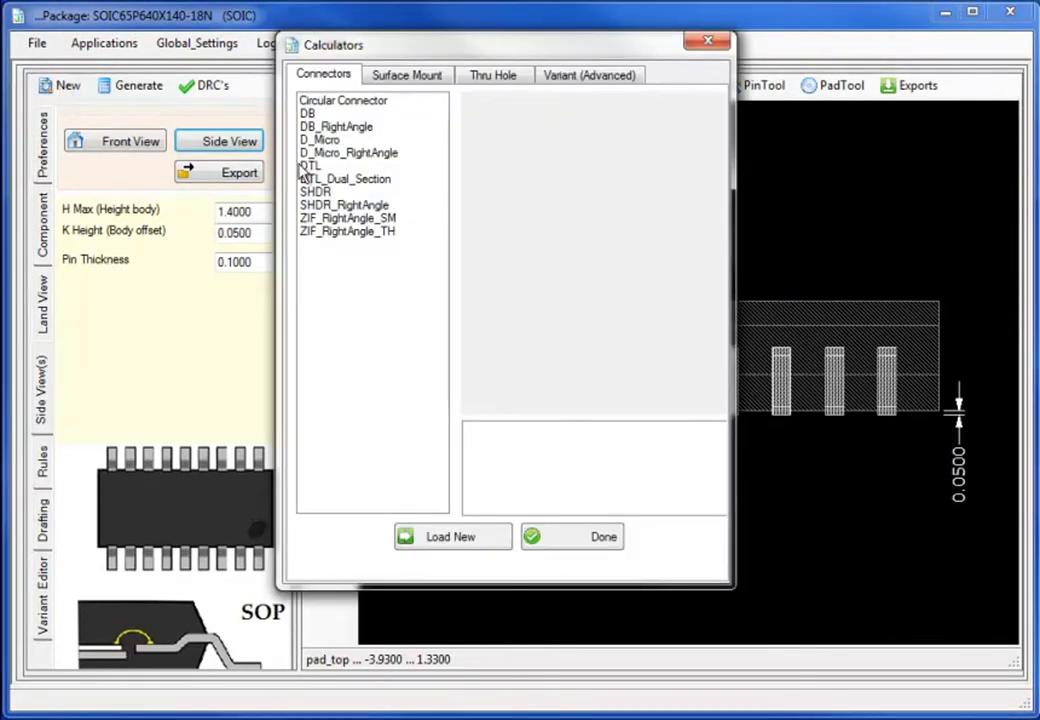
left_click(397, 77)
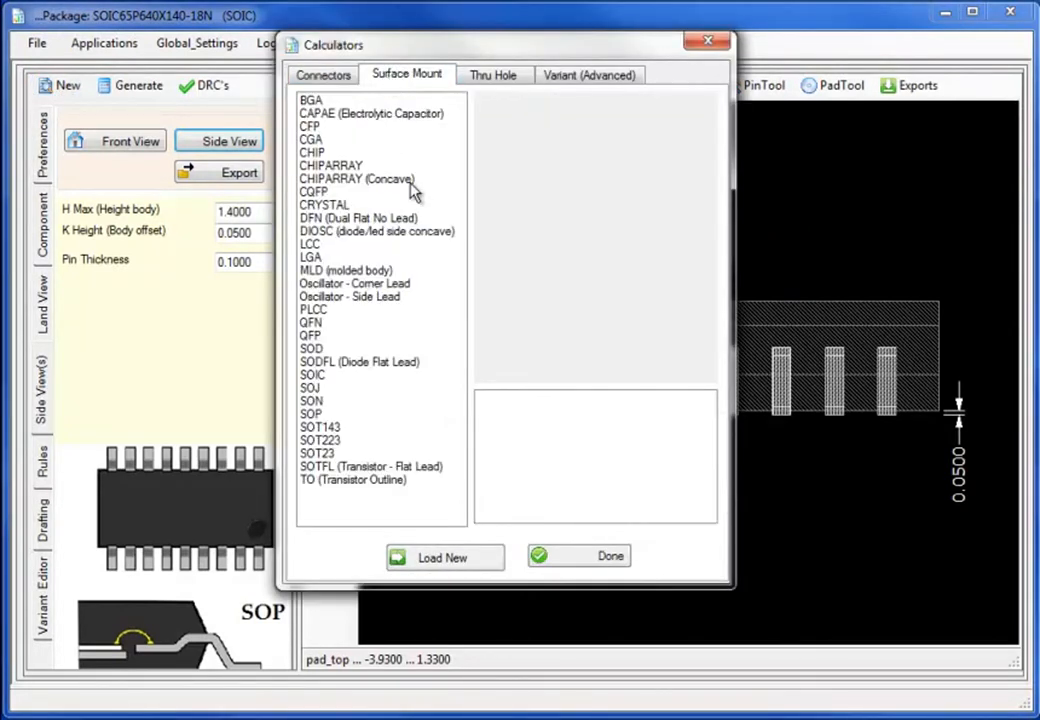
double_click(312, 101)
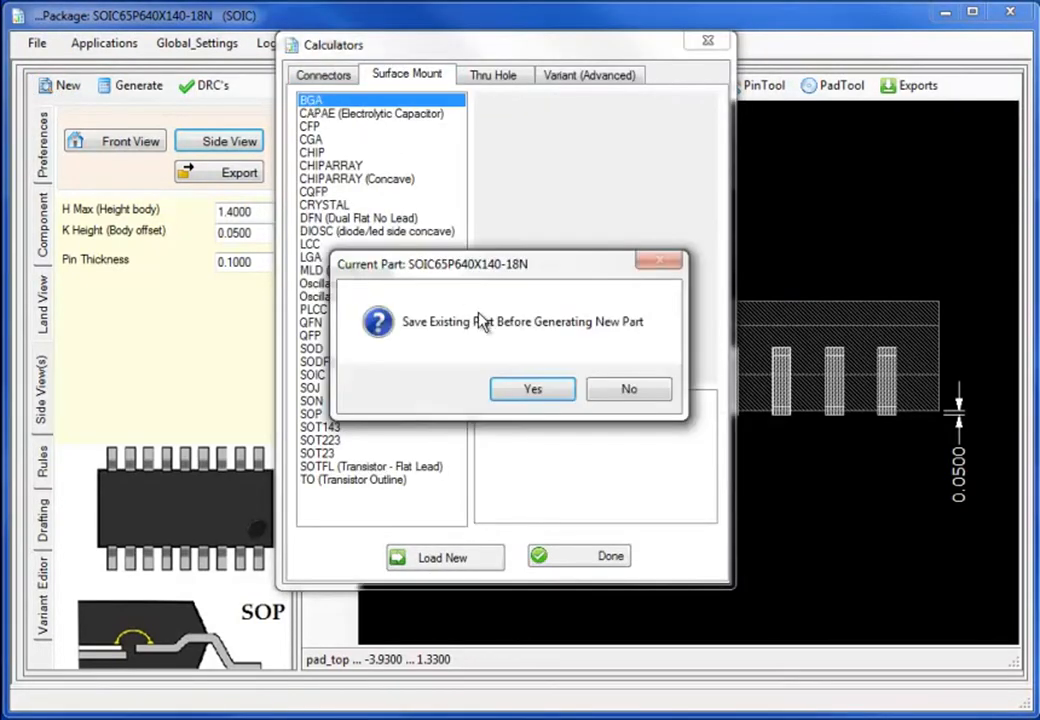
left_click(550, 392)
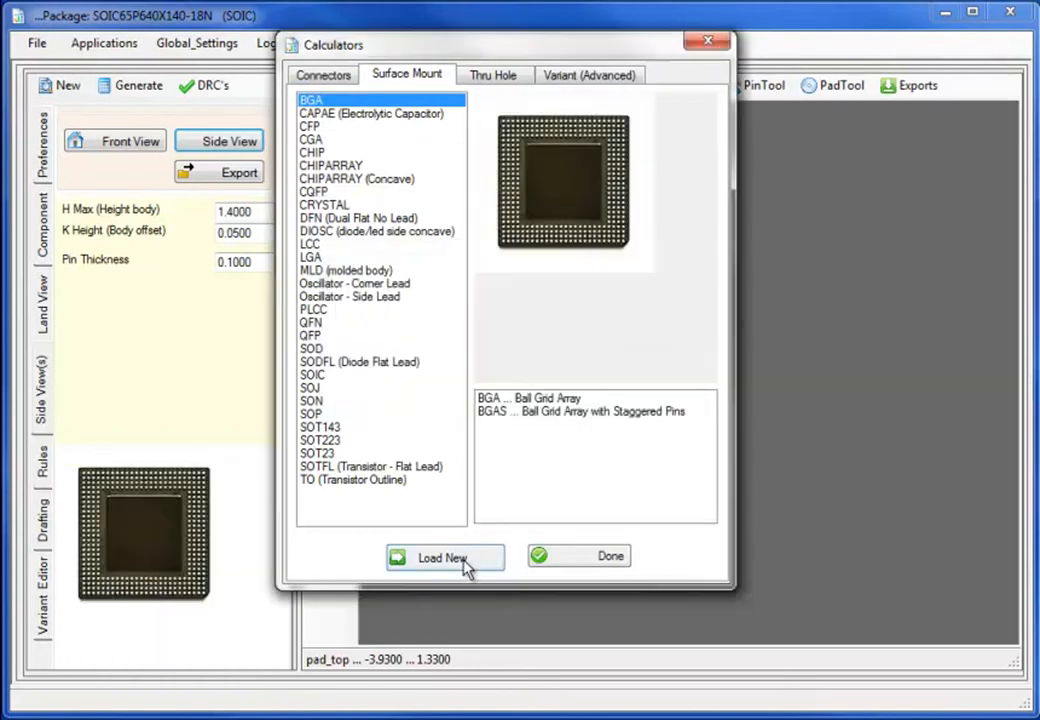
left_click(455, 559)
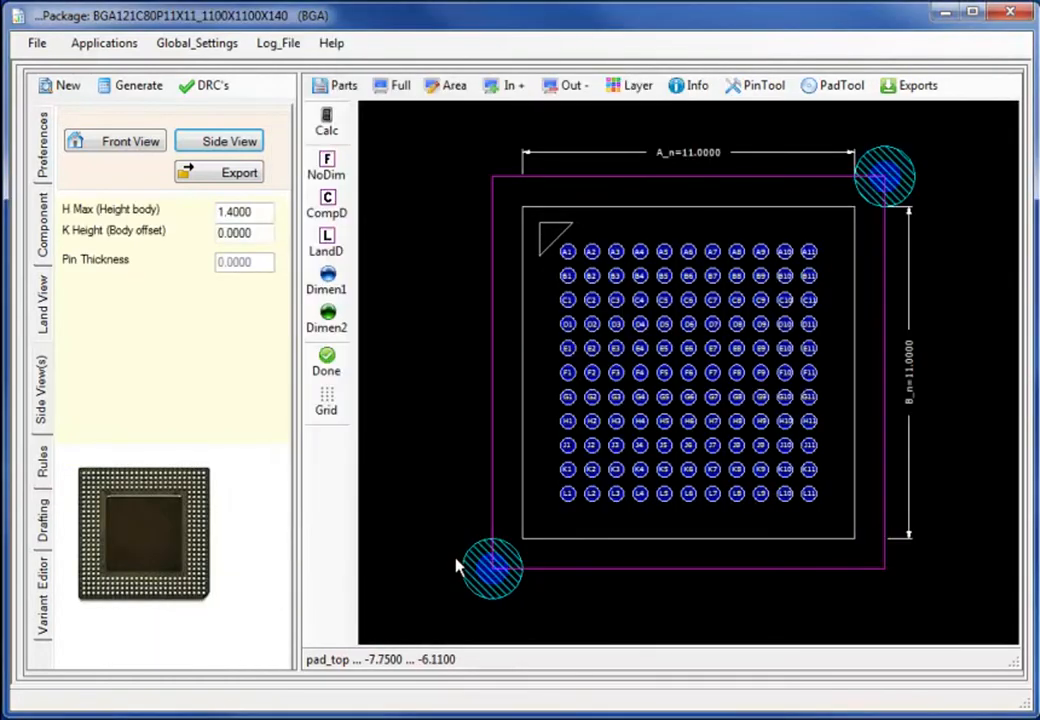
Check the BGA's front and side views, and build and export its STEP model as BGA121C80P11X11_1100X1100X140.step.
left_click(124, 141)
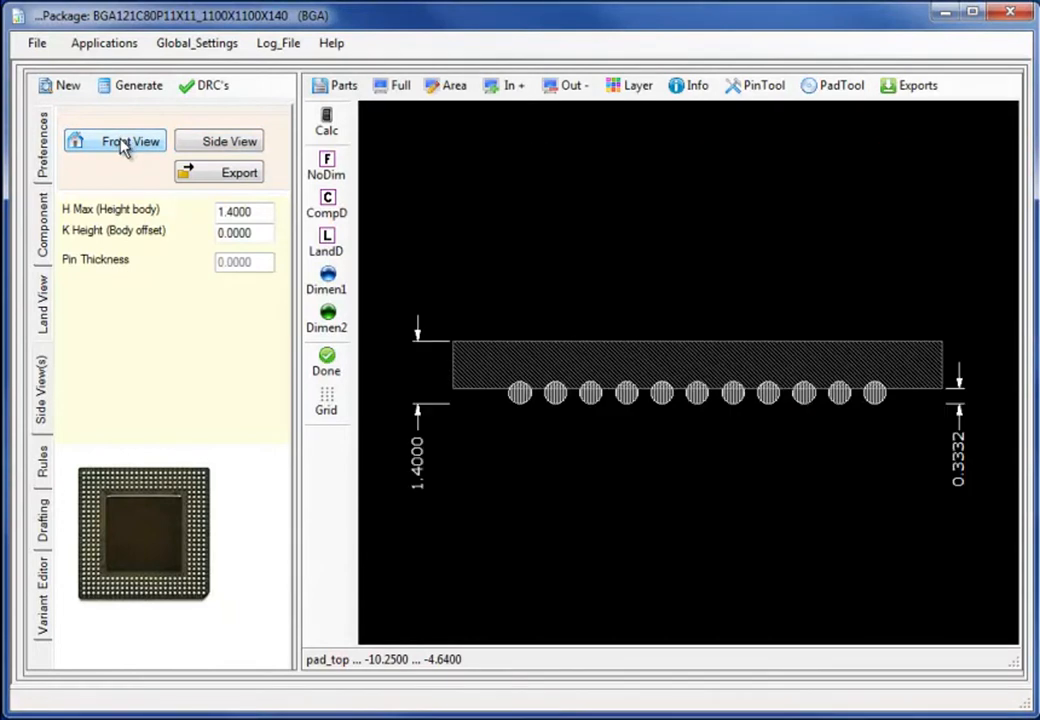
left_click(230, 148)
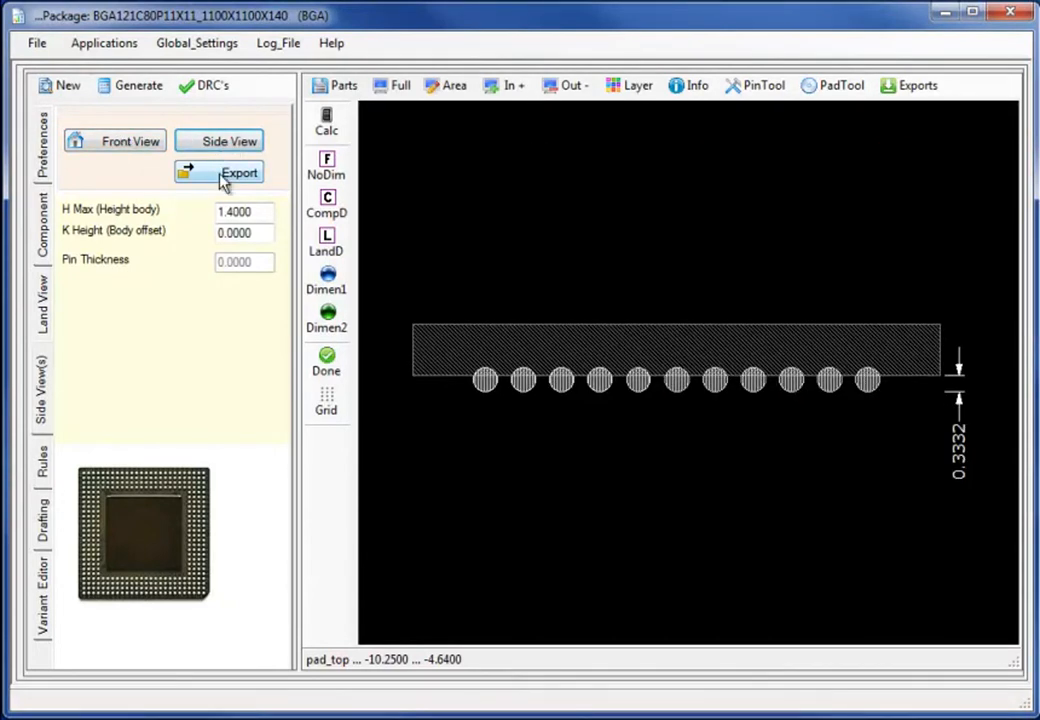
left_click(226, 178)
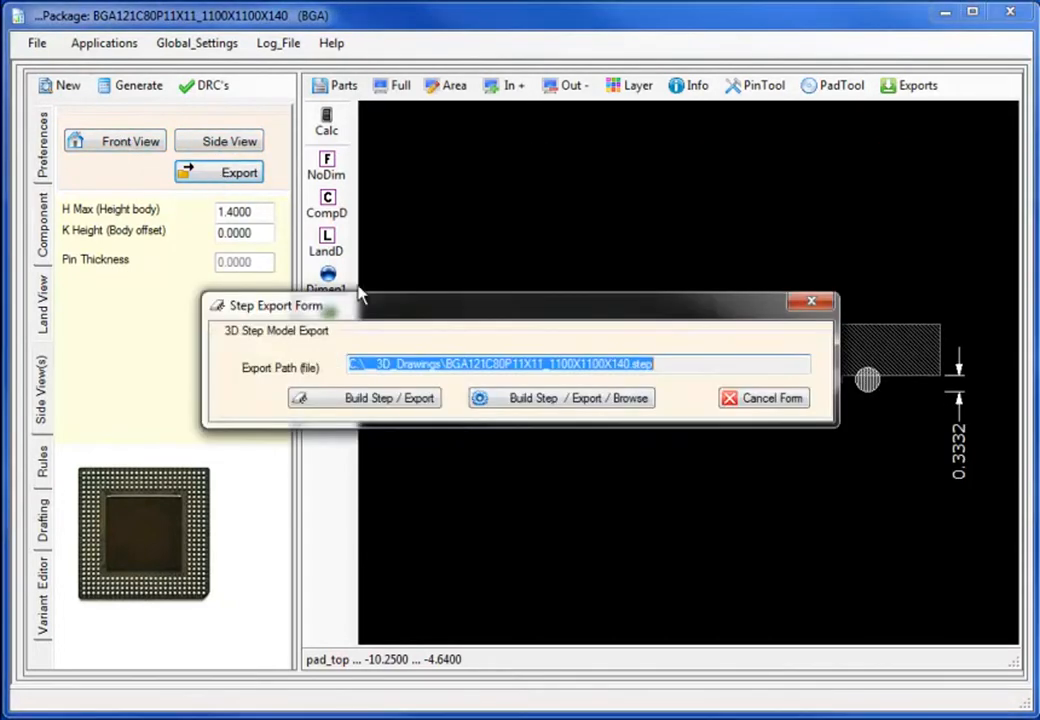
left_click(418, 400)
left_click(690, 388)
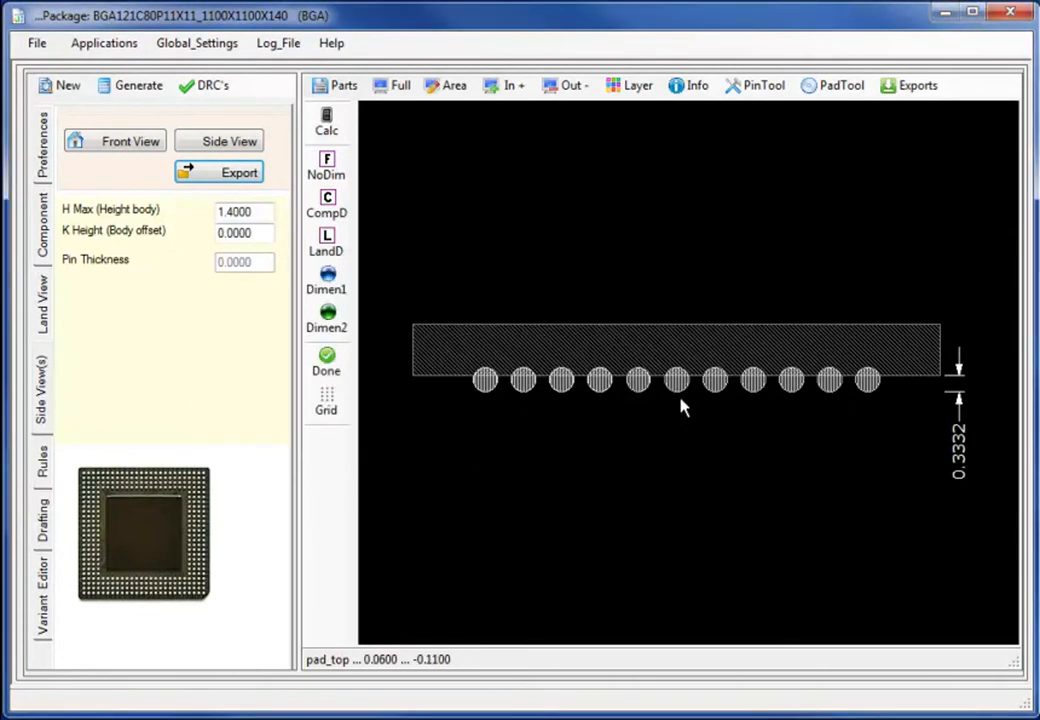
Start a new CAPC non-polarized chip capacitor from the CHIP surface mount calculator, saving the existing BGA part first.
left_click(70, 92)
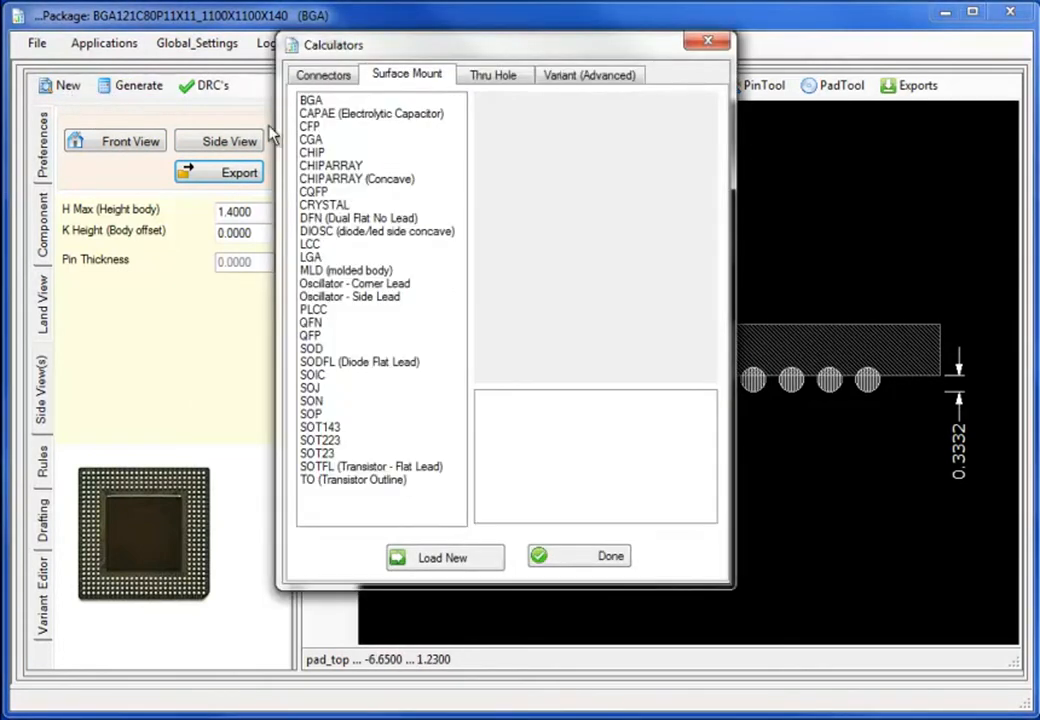
left_click(312, 154)
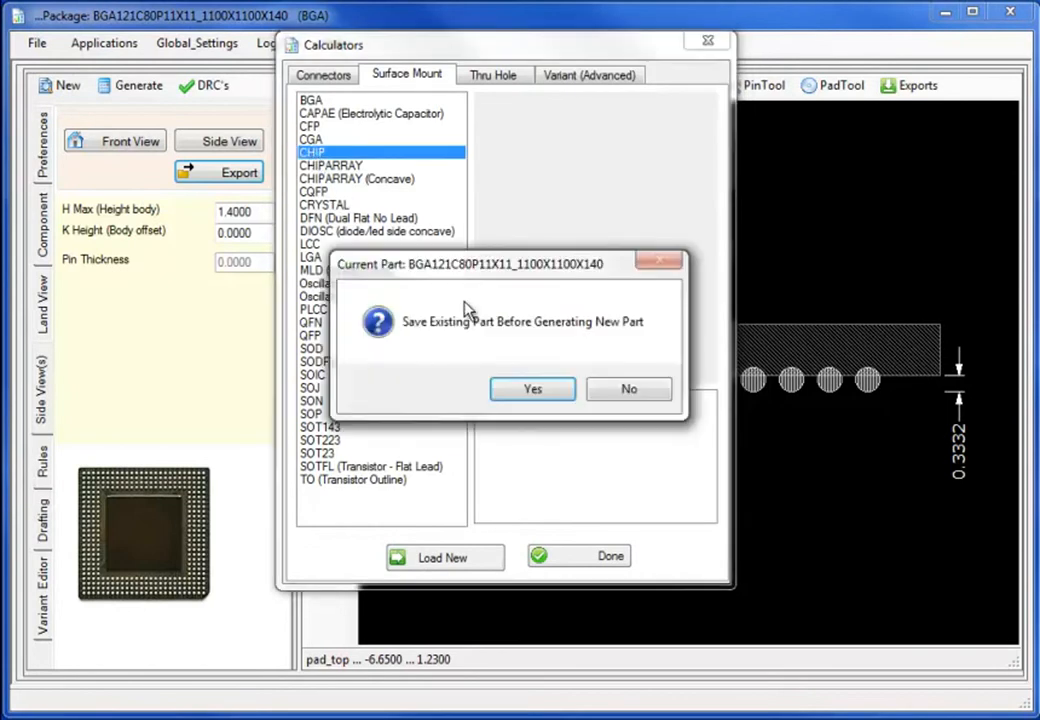
left_click(556, 390)
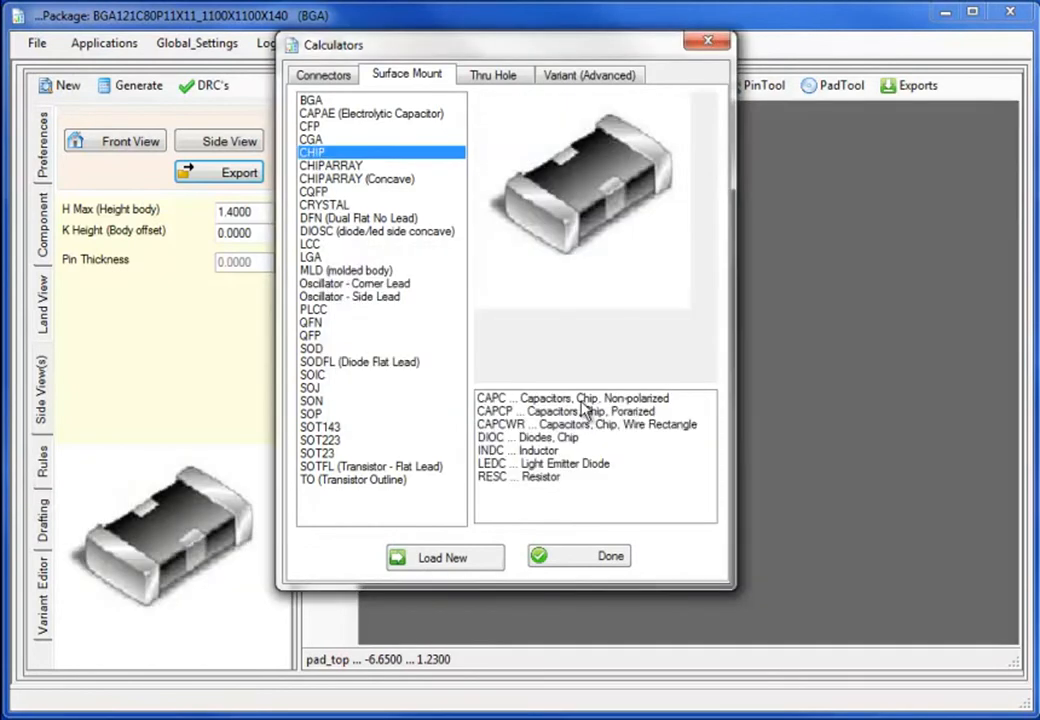
left_click(581, 400)
left_click(485, 566)
Check the chip capacitor's front and side views, and build and export its STEP model as CAPC3216X140N.step.
left_click(140, 146)
left_click(228, 146)
left_click(239, 173)
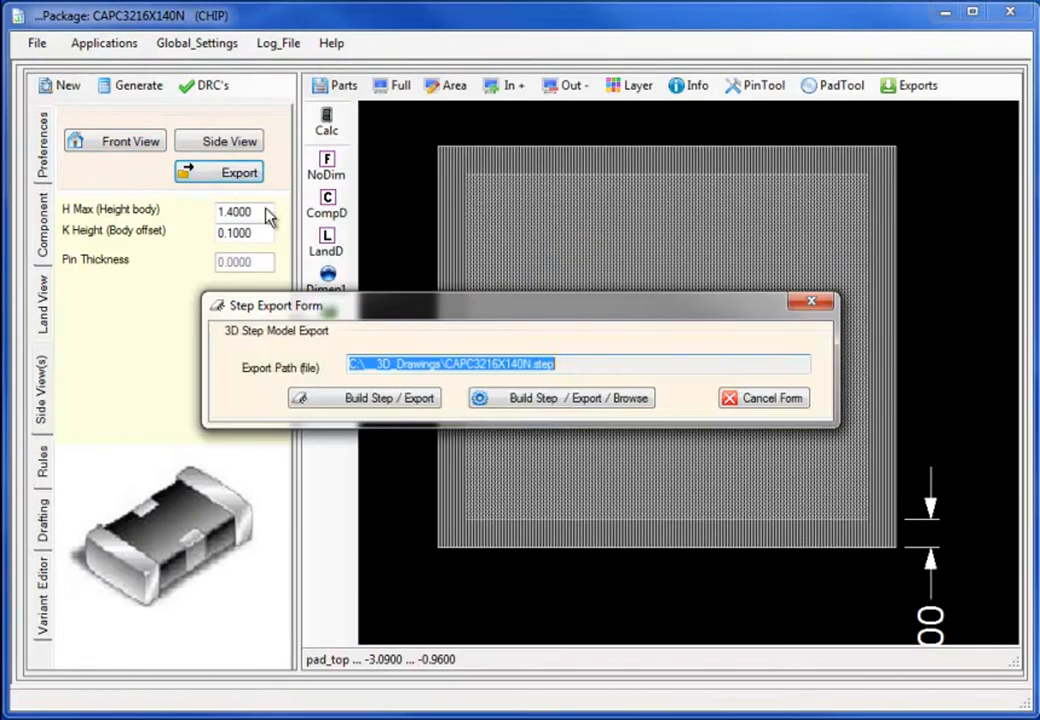
left_click(421, 400)
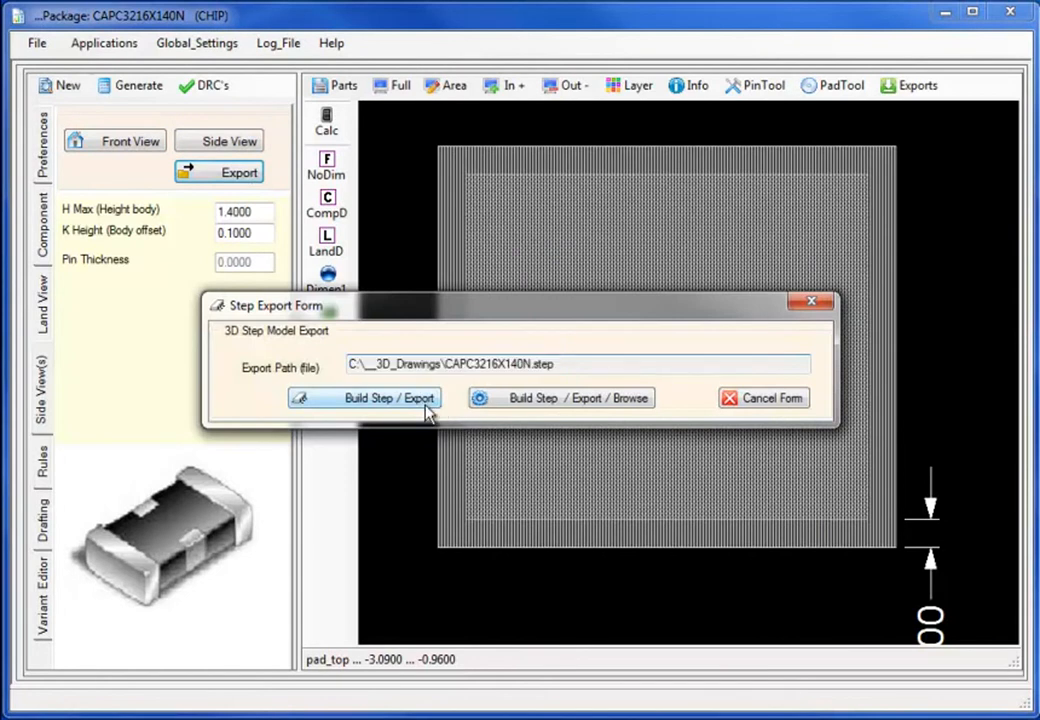
left_click(614, 388)
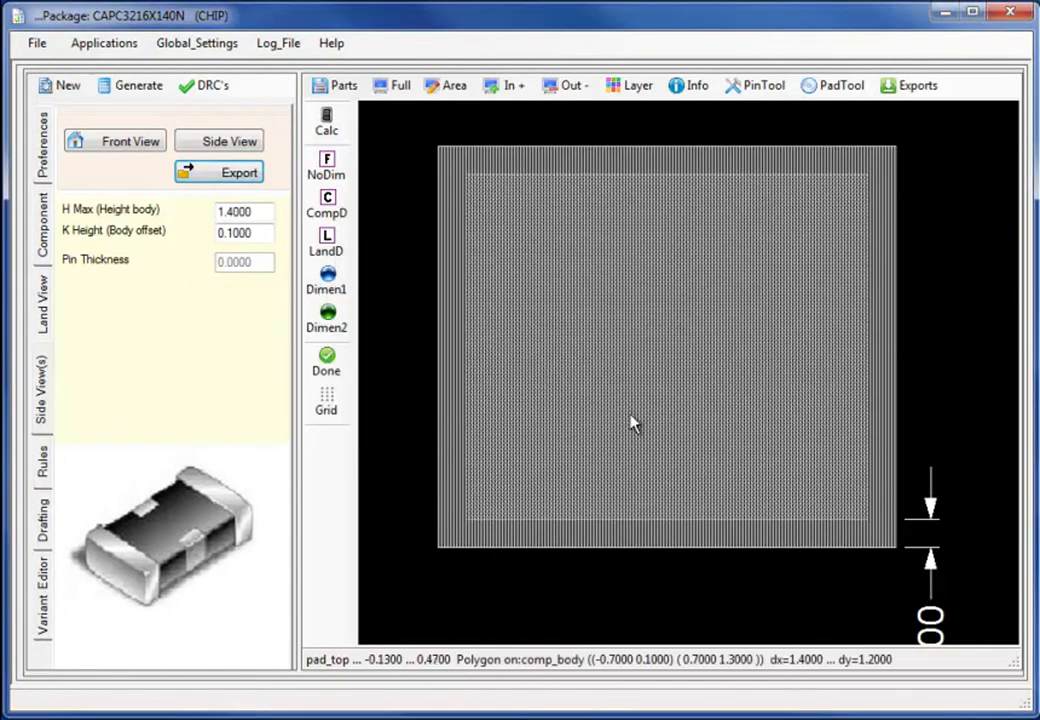
Load the 20-pin QFN part QFN65P500X500X80-20N and check its front and side views.
left_click(326, 122)
left_click(443, 128)
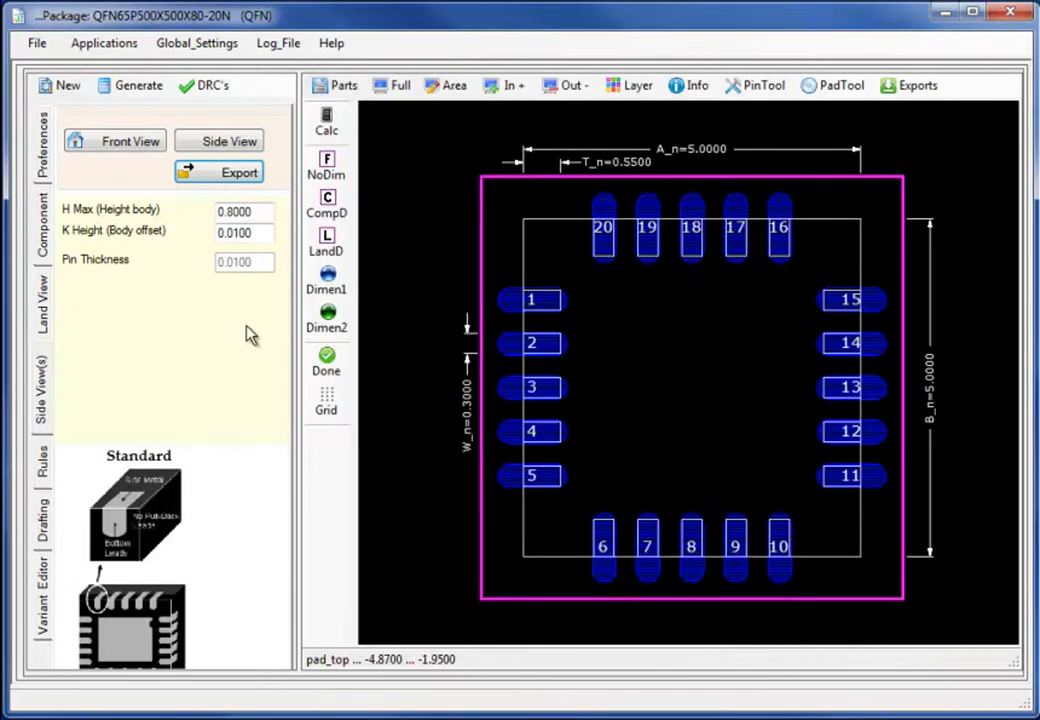
left_click(146, 143)
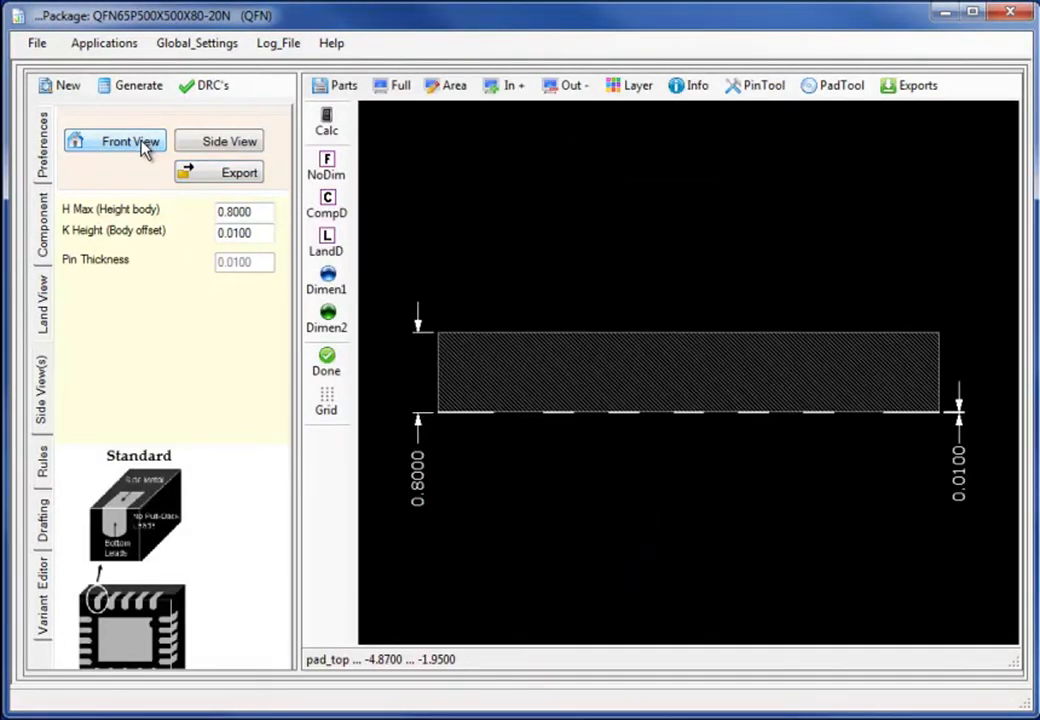
left_click(228, 143)
Build and export the QFN's STEP model as QFN65P500X500X80-20N.step.
left_click(236, 186)
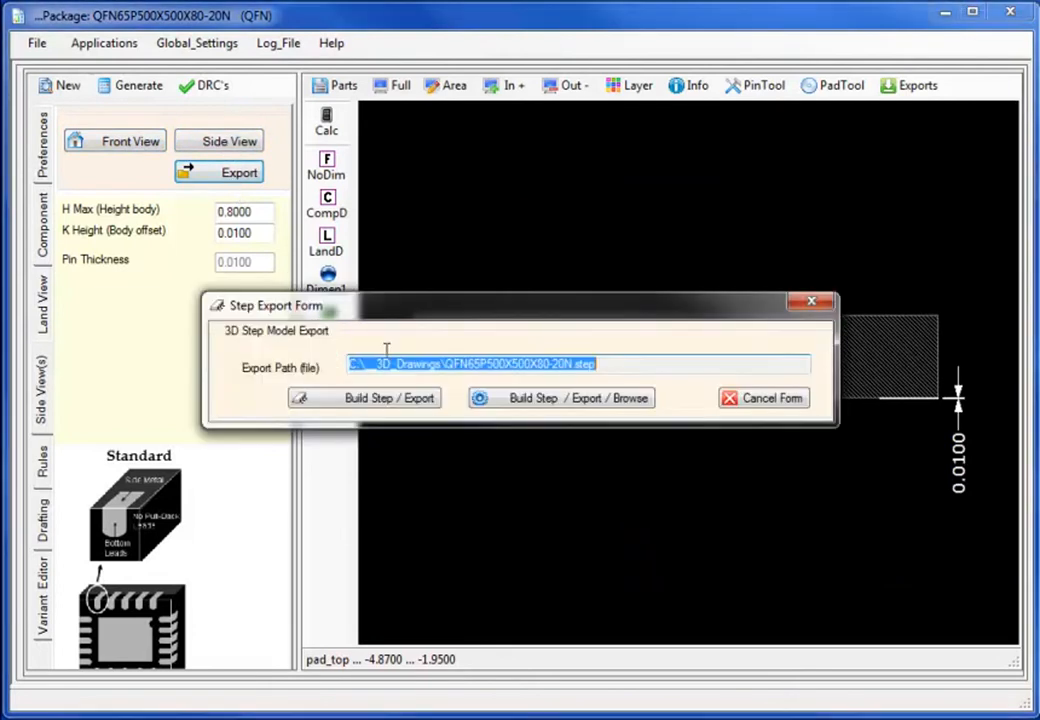
left_click(420, 401)
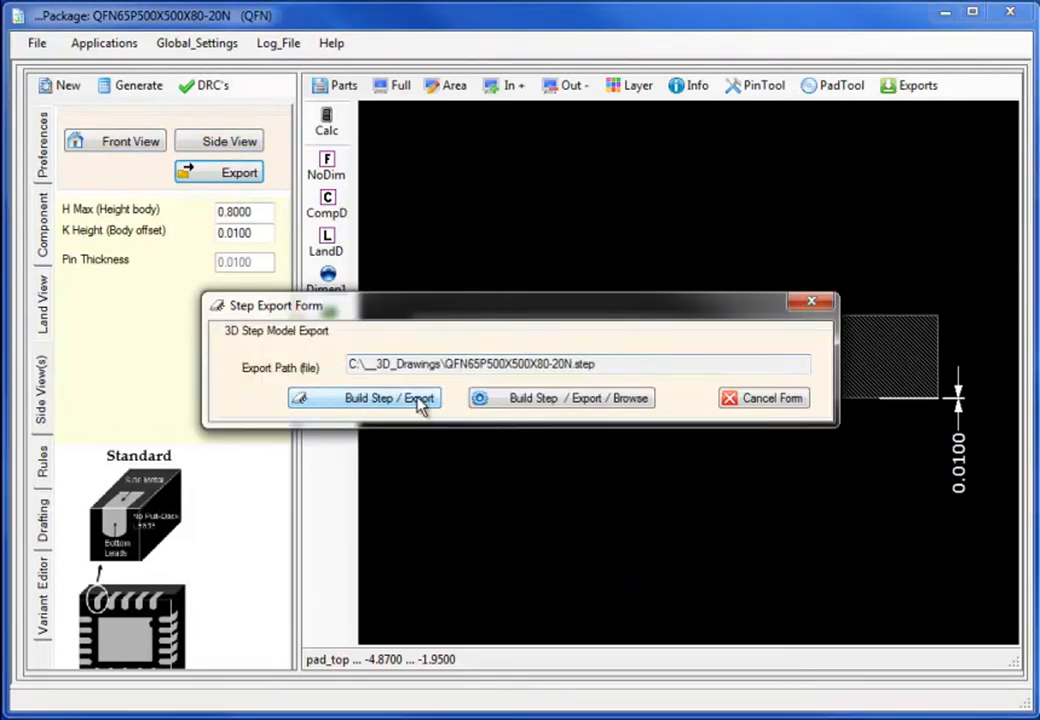
left_click(636, 383)
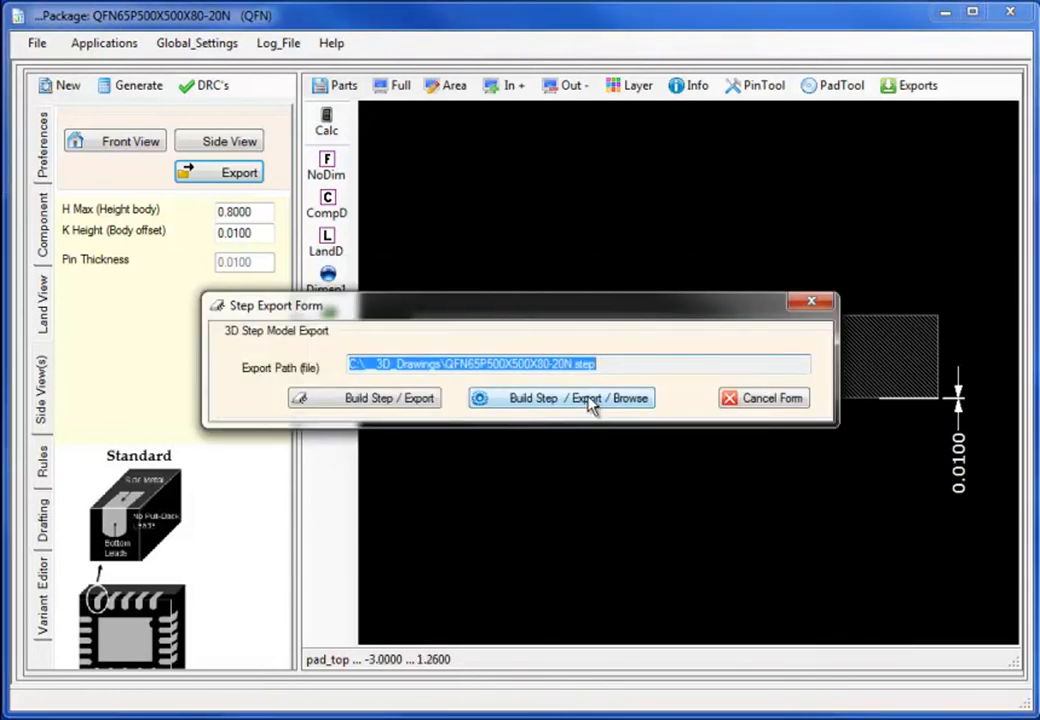
left_click(590, 400)
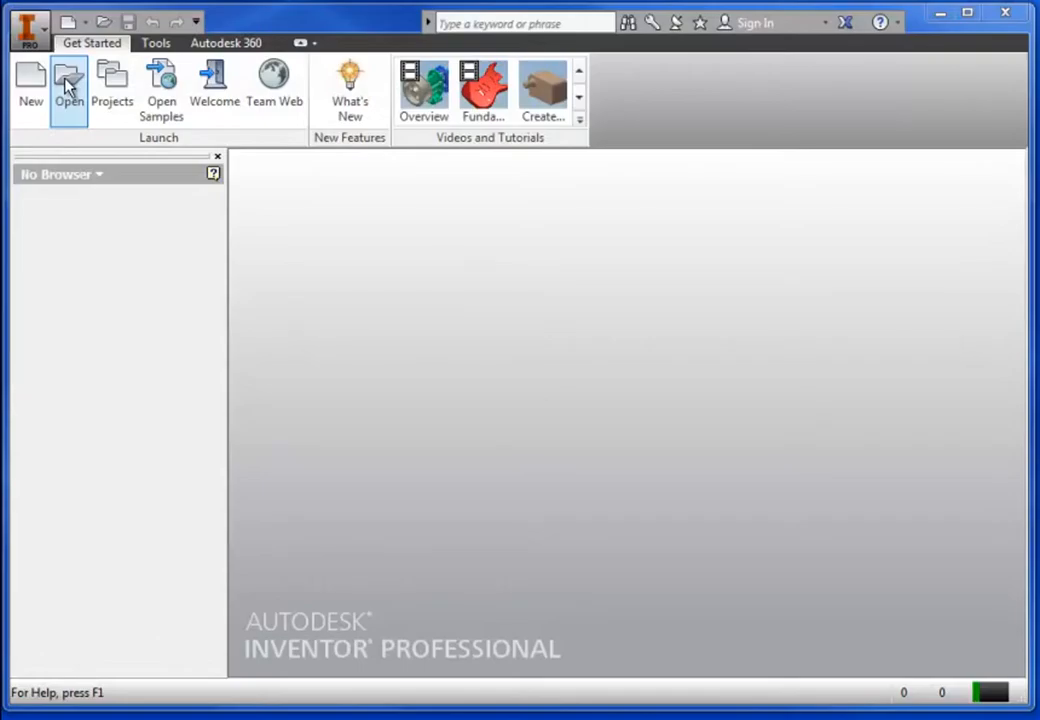
Switch to Autodesk Inventor, open BGA121C80P11X11_1100X1100X140.step from __3D_Drawings, and inspect the ball grid on the package's underside.
left_click(67, 90)
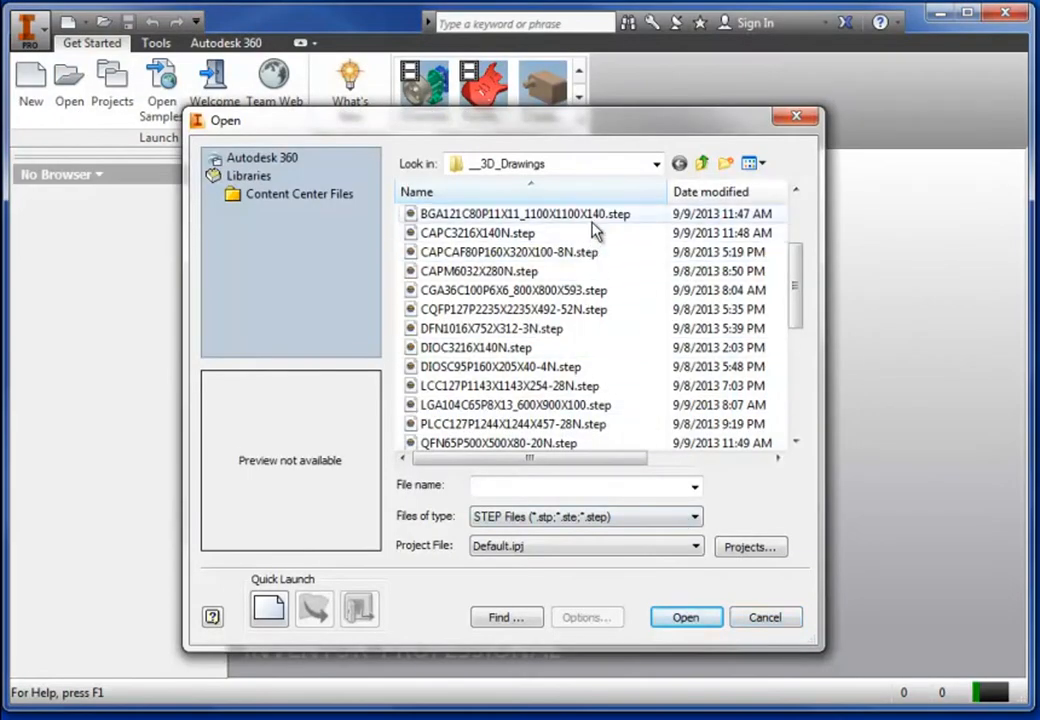
left_click(686, 617)
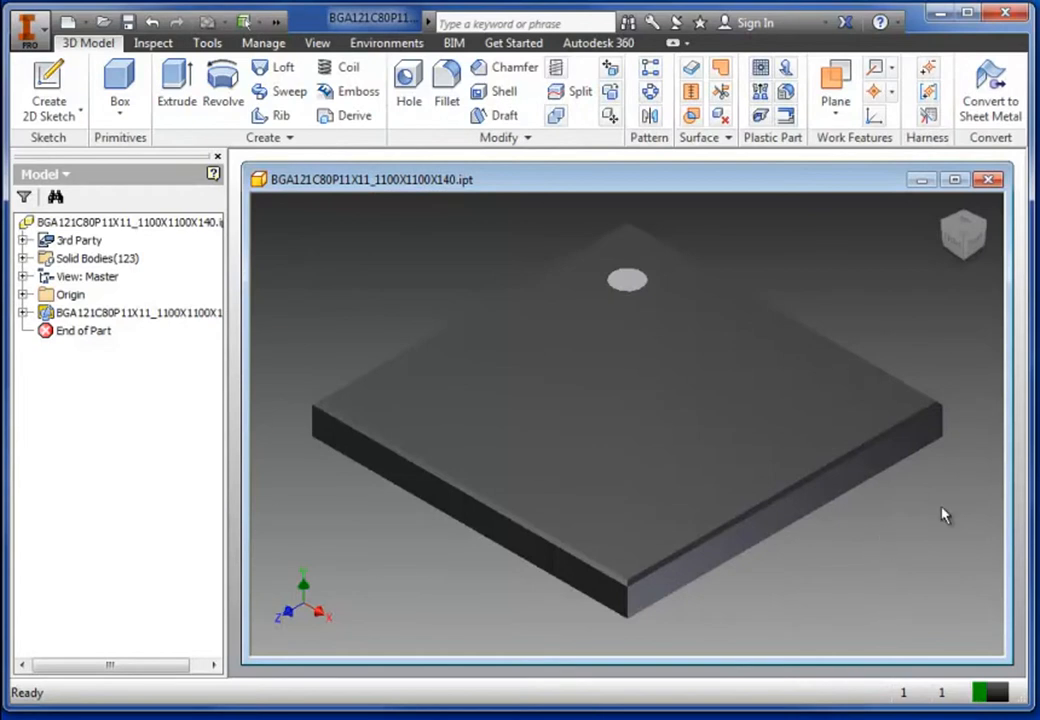
left_click(968, 269)
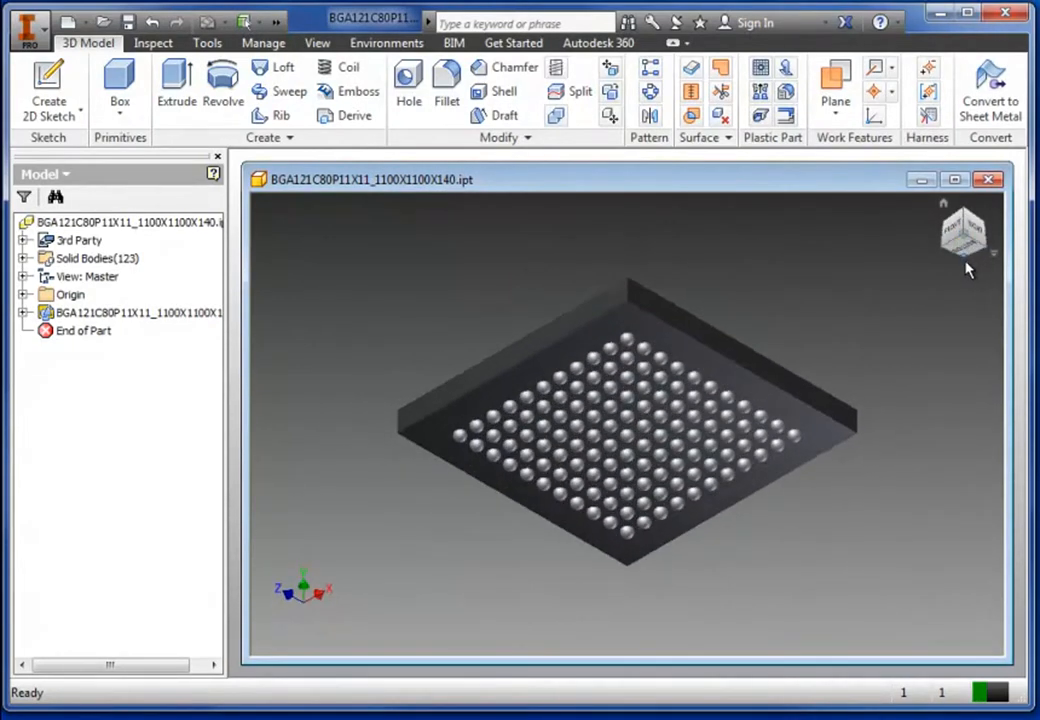
mouse_move(962, 248)
left_mouse_down()
mouse_move(910, 376)
mouse_move(840, 235)
mouse_move(950, 250)
left_mouse_up()
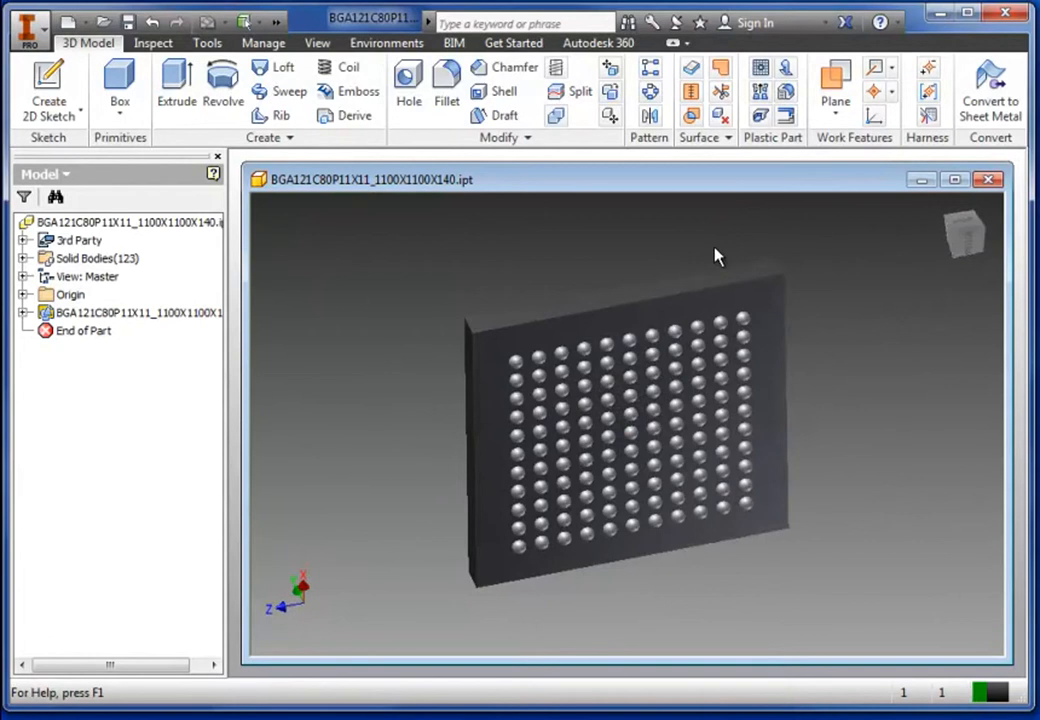
Open CAPC3216X140N.step to view the chip capacitor's 3D model.
double_click(40, 35)
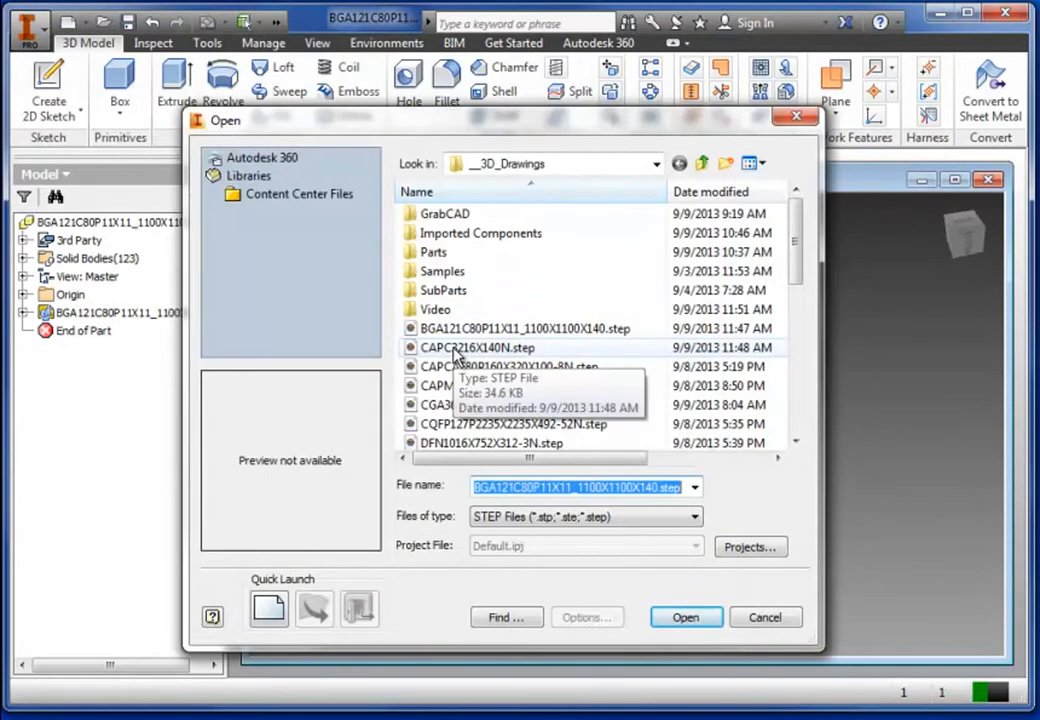
left_click(455, 350)
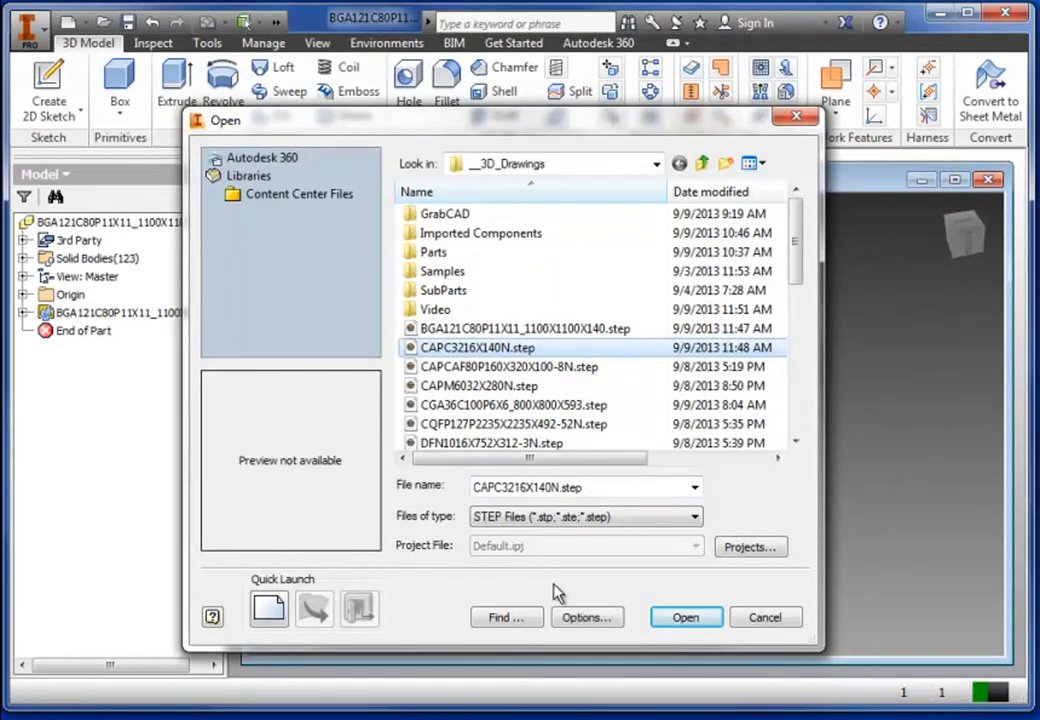
left_click(683, 618)
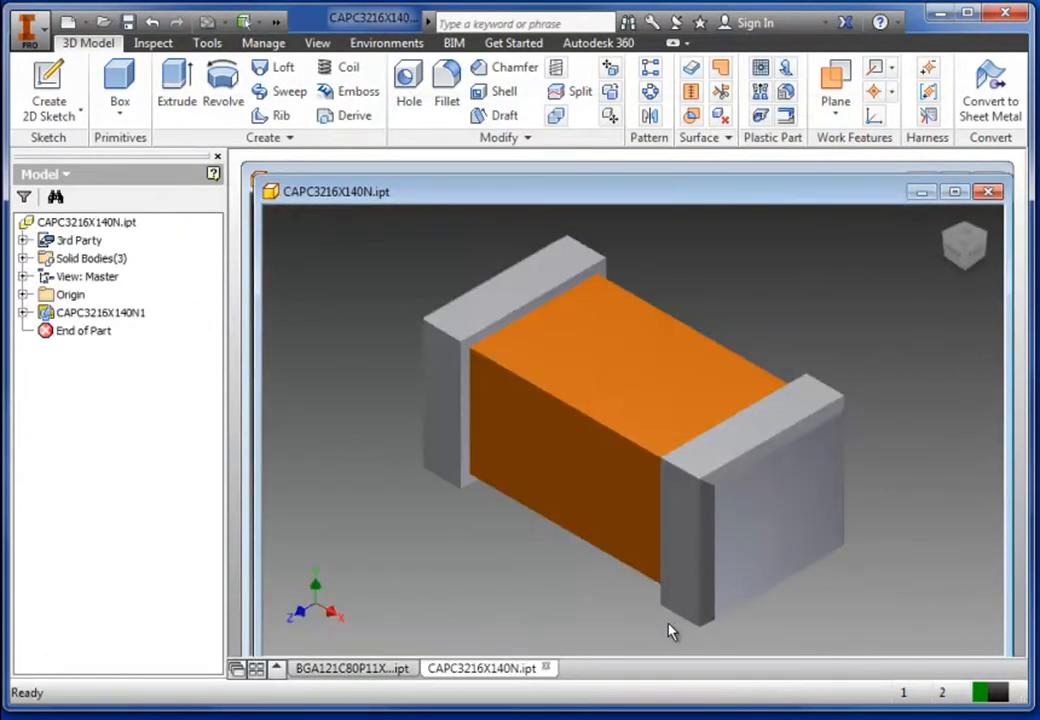
Open CQFP127P2235X2235X492-52N.step and inspect the body and leads of the CQFP model.
key("alt+f")
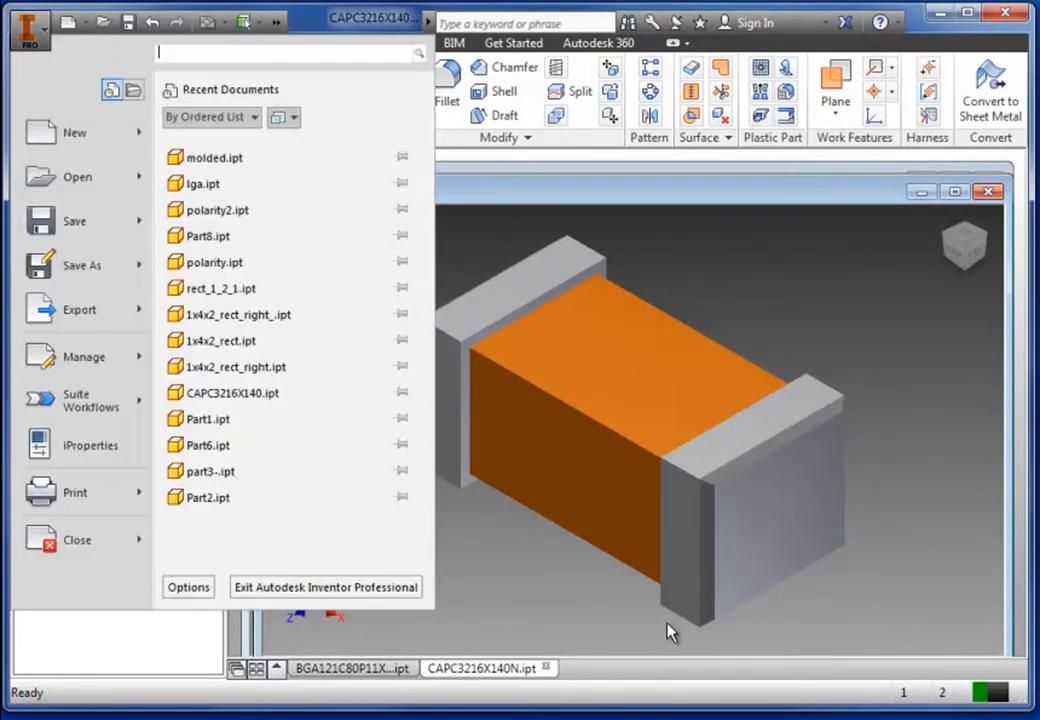
key("ctrl+o")
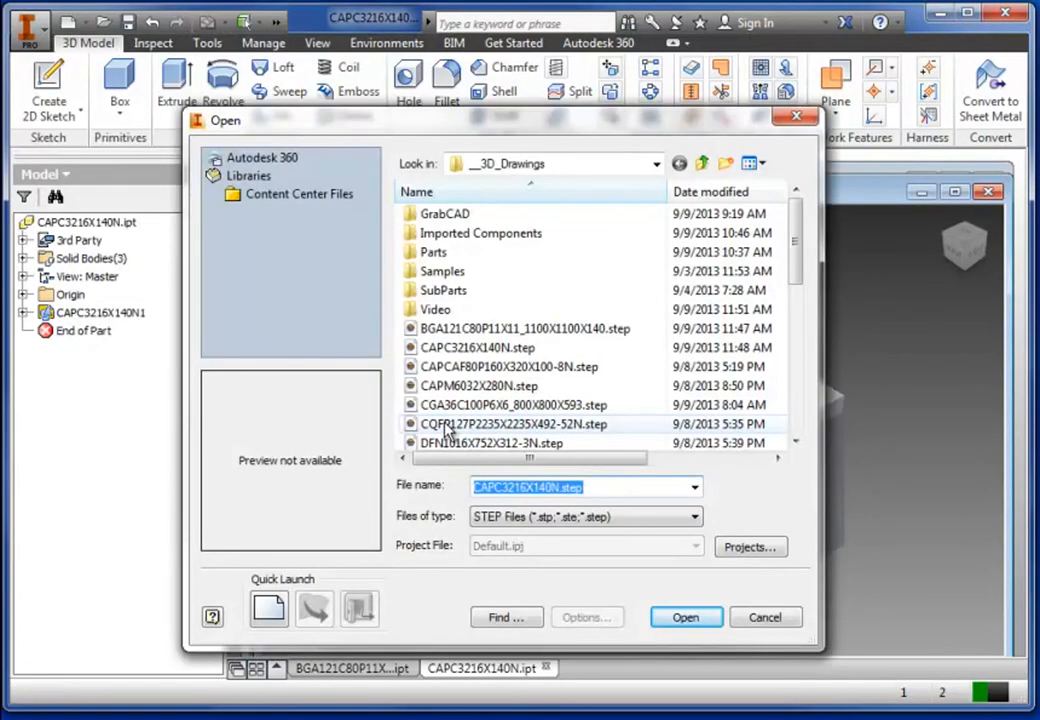
left_click(448, 426)
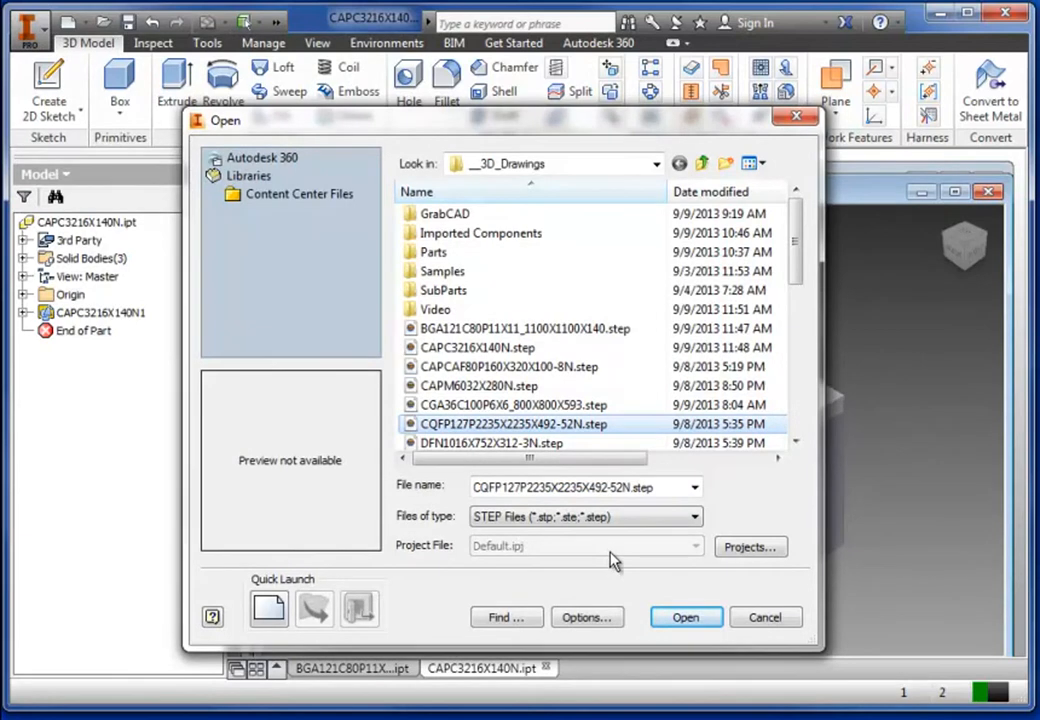
left_click(681, 622)
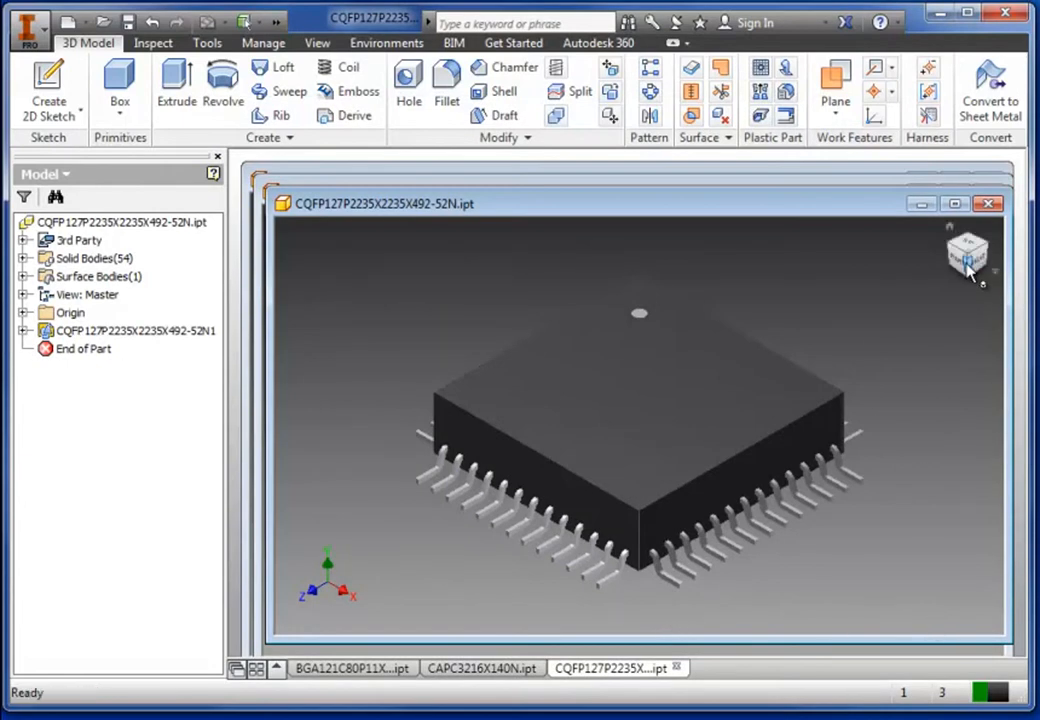
mouse_move(963, 263)
left_mouse_down()
mouse_move(961, 627)
mouse_move(957, 220)
left_mouse_up()
Open DFN1016X752X312-3N.step and inspect the pads on the underside of the DFN model.
left_click(957, 220)
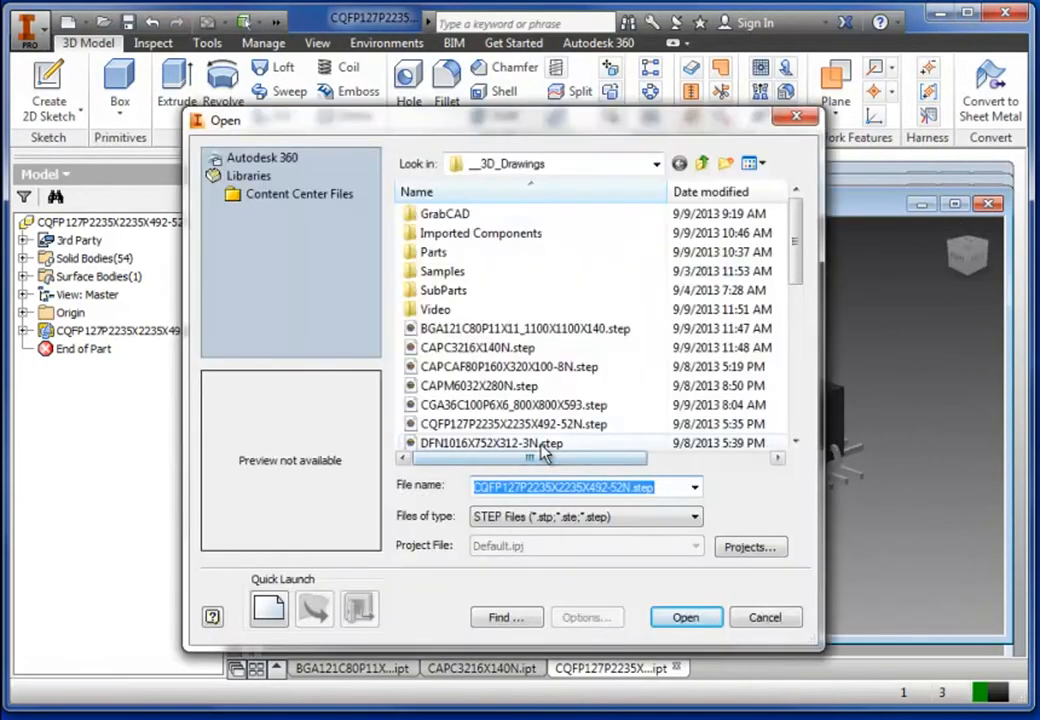
double_click(540, 444)
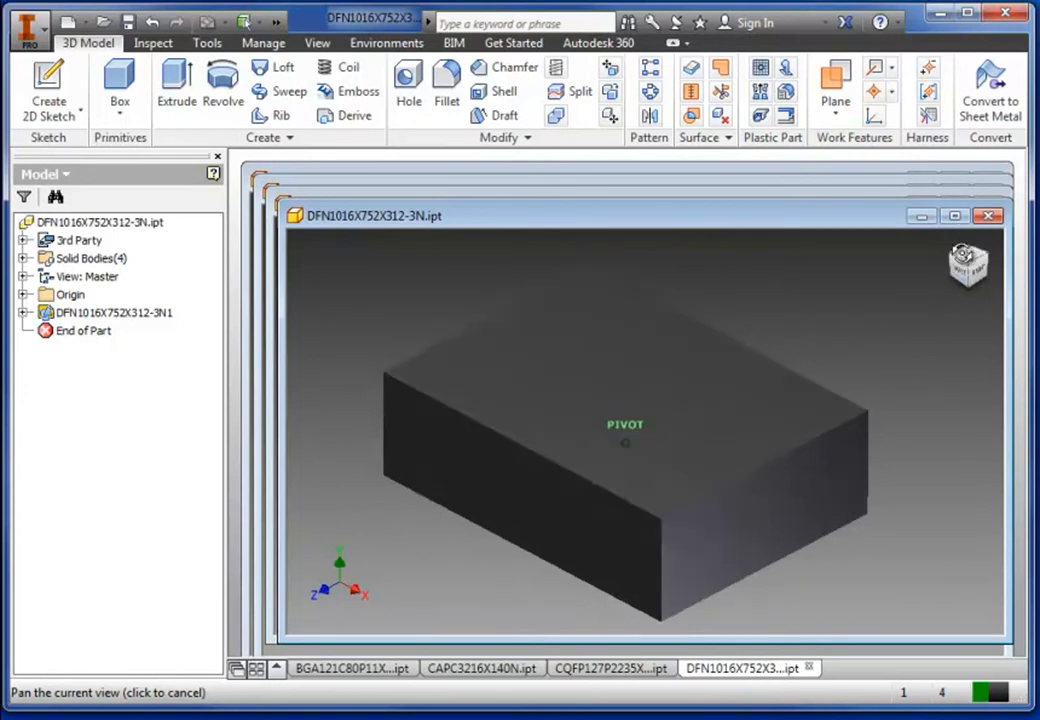
middle_click_drag(955, 620, 950, 525, "shift")
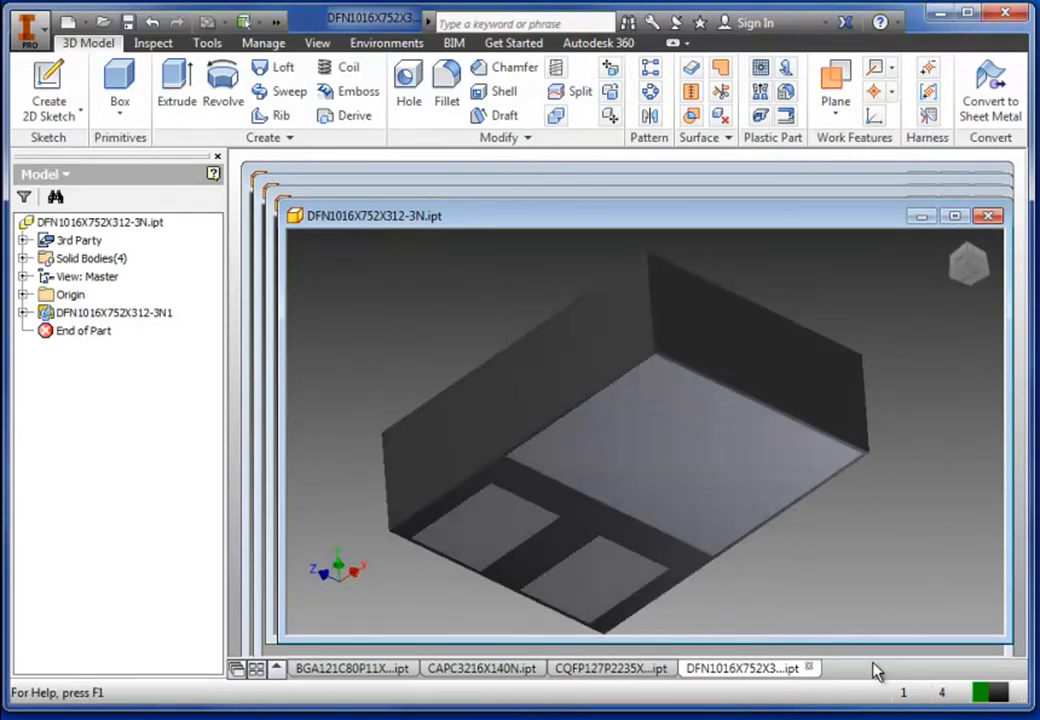
Open DIOC3216X140N.step to view the chip diode's 3D model.
key("ctrl+o")
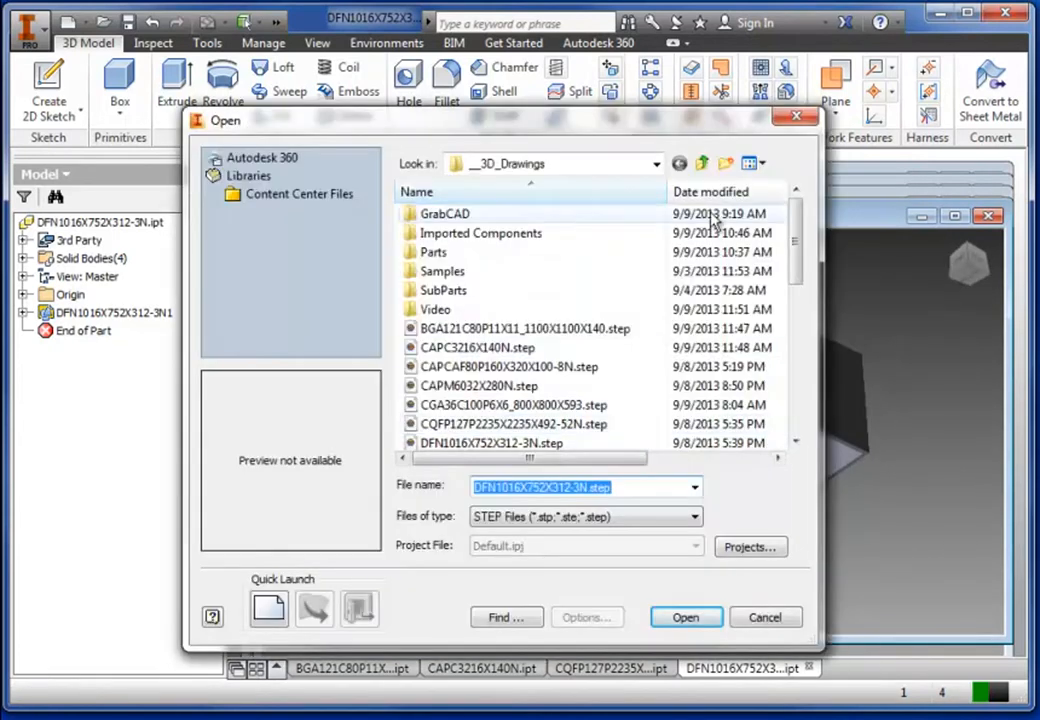
left_click_drag(795, 268, 796, 302)
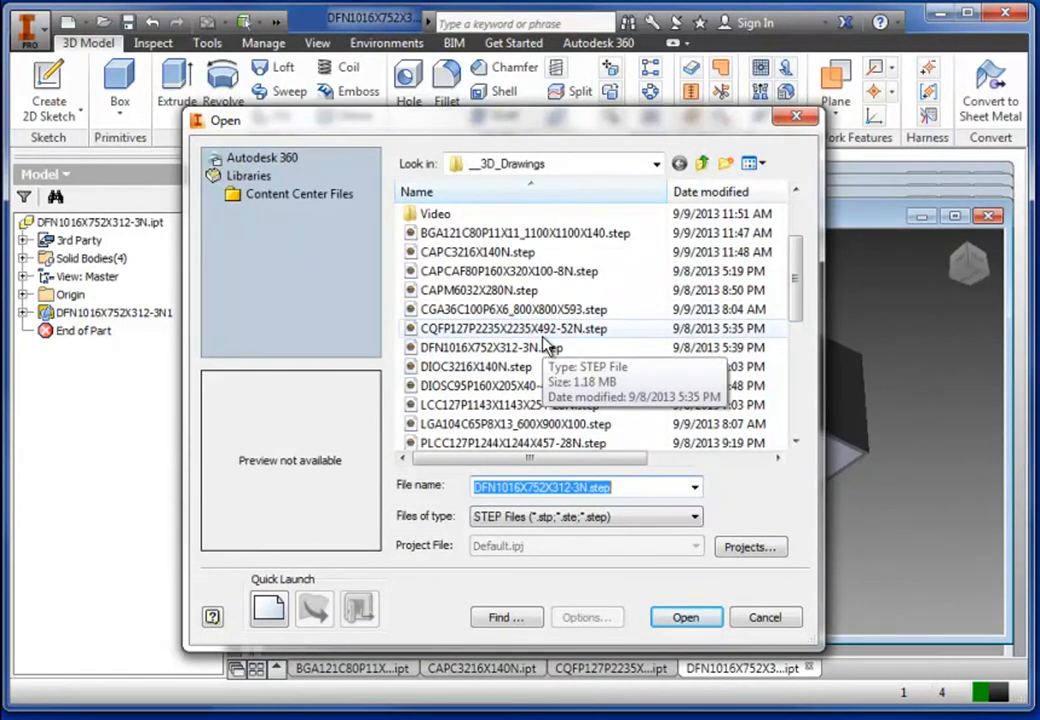
left_click(478, 367)
left_click(685, 619)
Open LCC127P1143X1143X254-28N.step and inspect the LCC model from the top and from other angles.
key("ctrl+o")
left_click(462, 408)
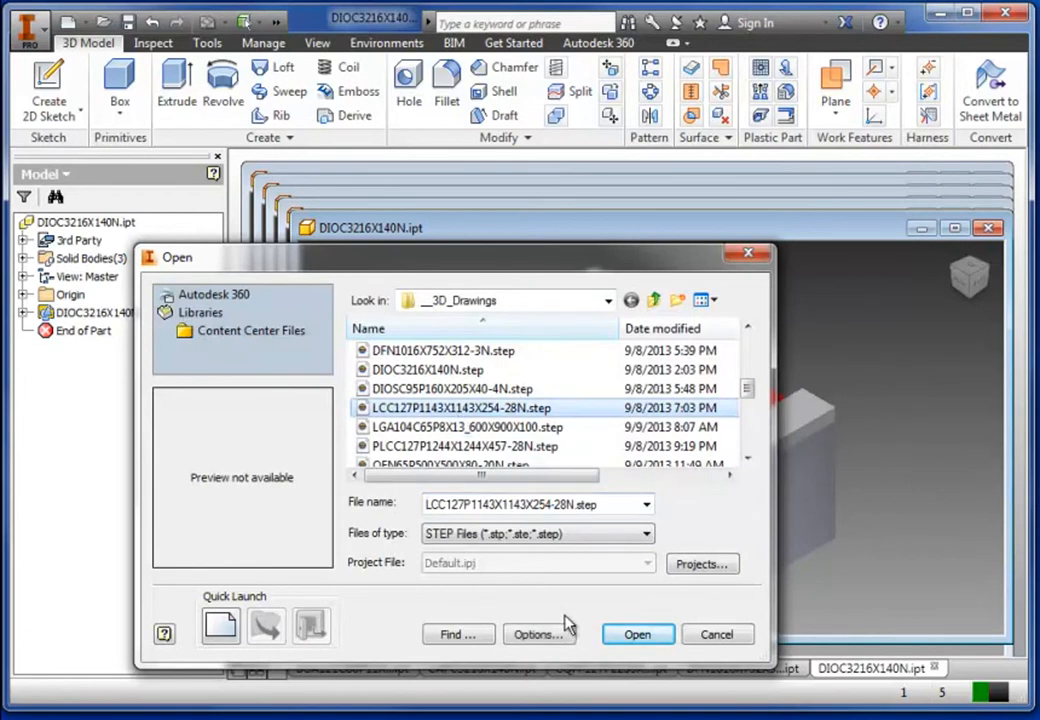
left_click(636, 635)
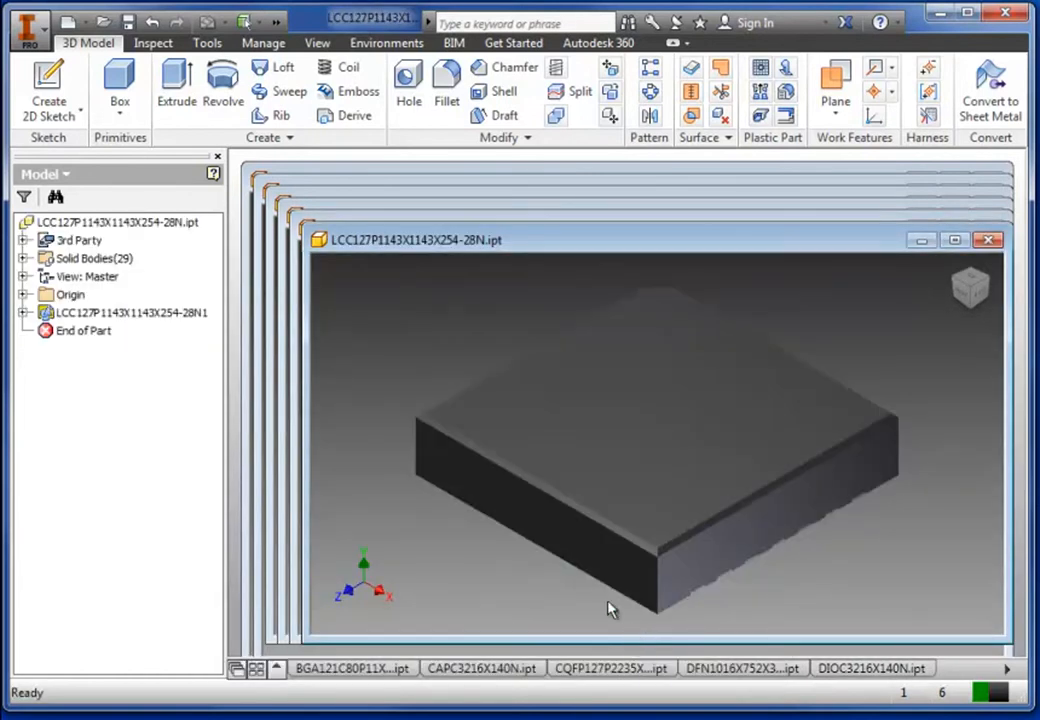
left_click(967, 284)
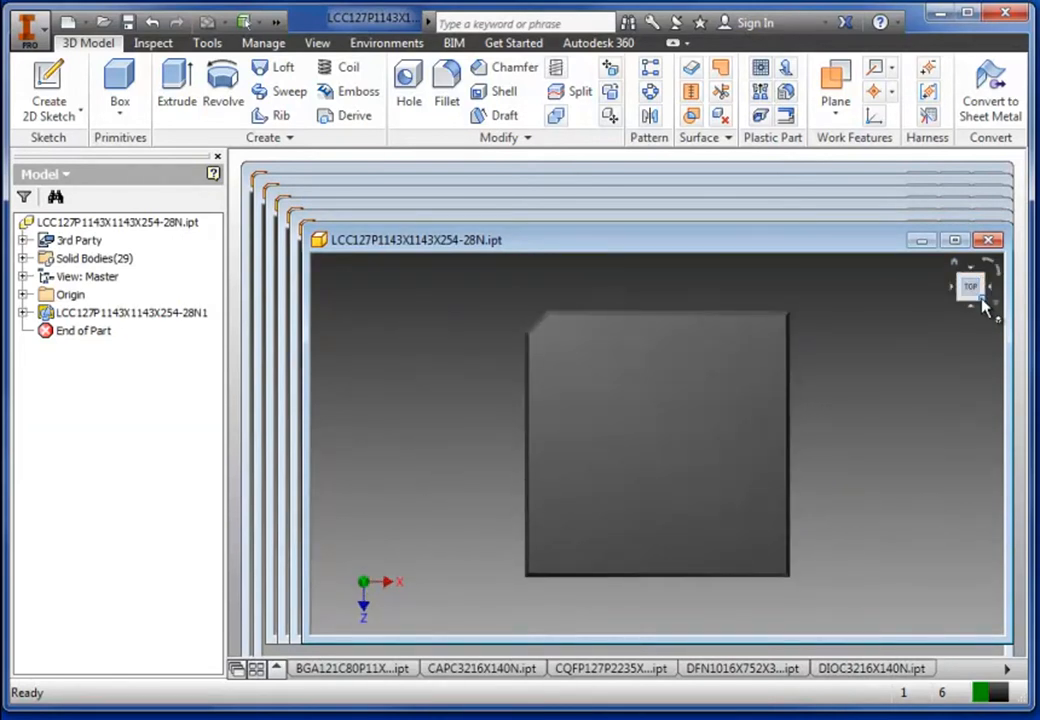
mouse_move(984, 303)
left_mouse_down()
mouse_move(960, 269)
mouse_move(813, 562)
mouse_move(803, 520)
mouse_move(838, 594)
mouse_move(912, 332)
mouse_move(935, 360)
mouse_move(966, 282)
left_mouse_up()
Open PLCC127P1244X1244X457-28N.step and inspect the J-leads of the PLCC model.
key("ctrl+o")
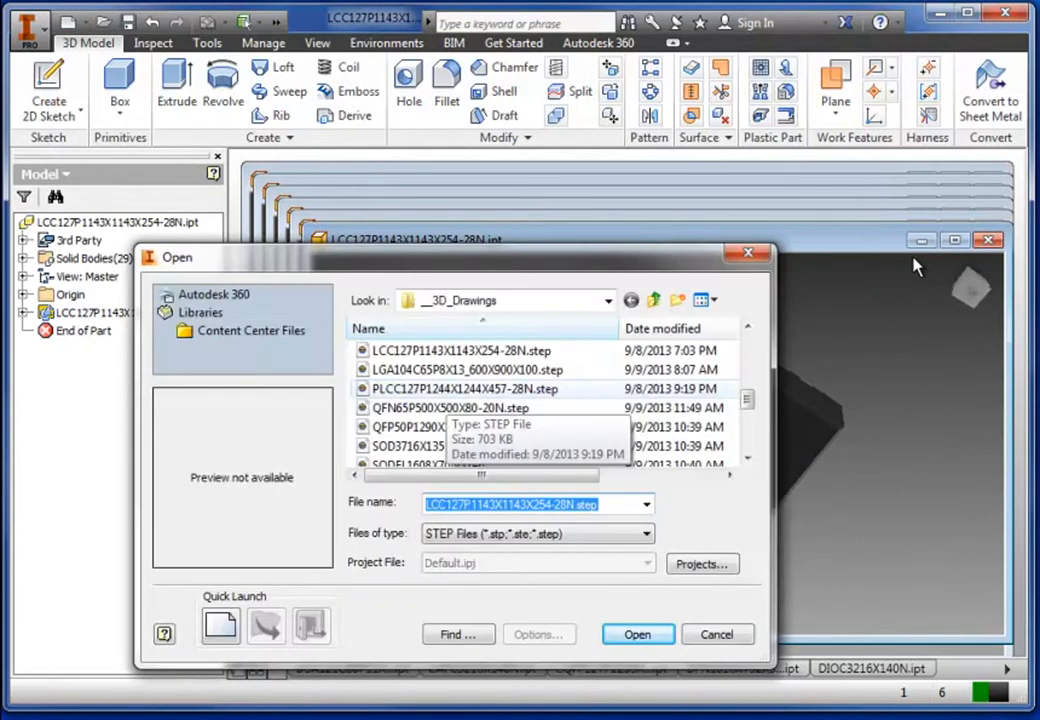
left_click(452, 390)
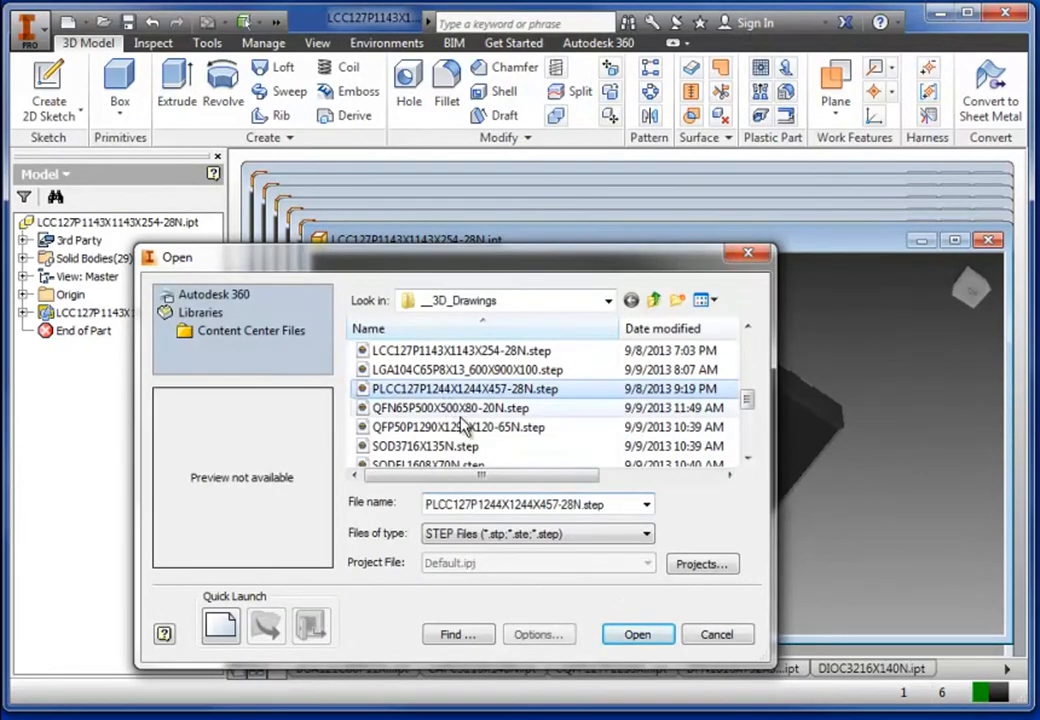
left_click(634, 636)
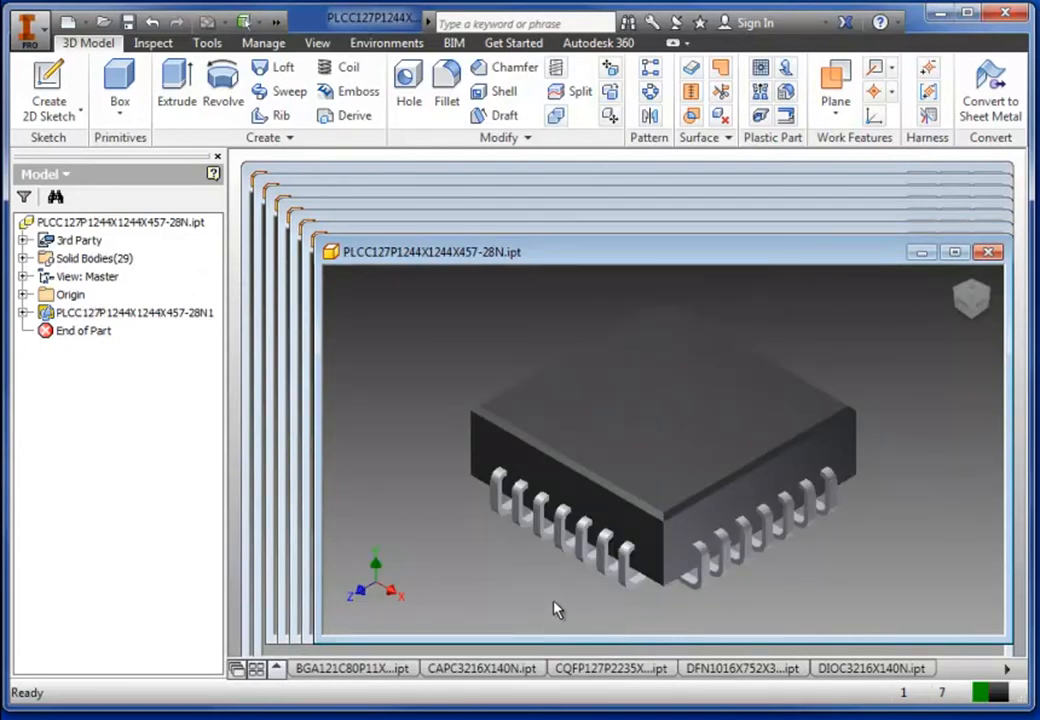
left_click_drag(972, 297, 966, 285)
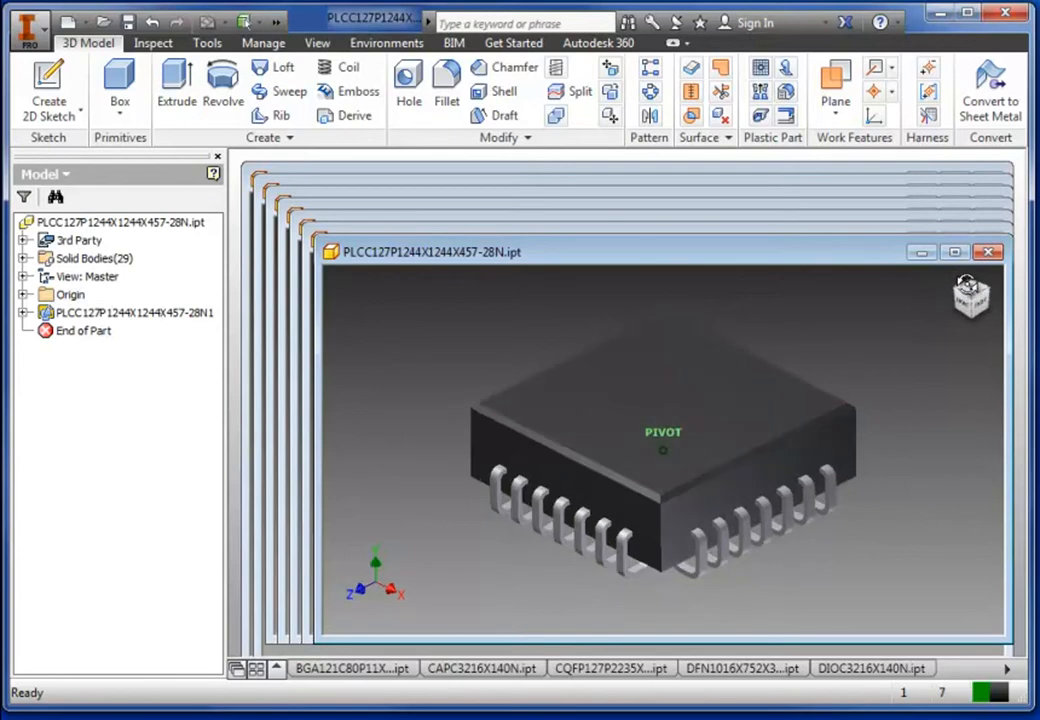
Open SOD3716X135N.step to view the SOD package's 3D model.
key("ctrl+o")
left_click(468, 390)
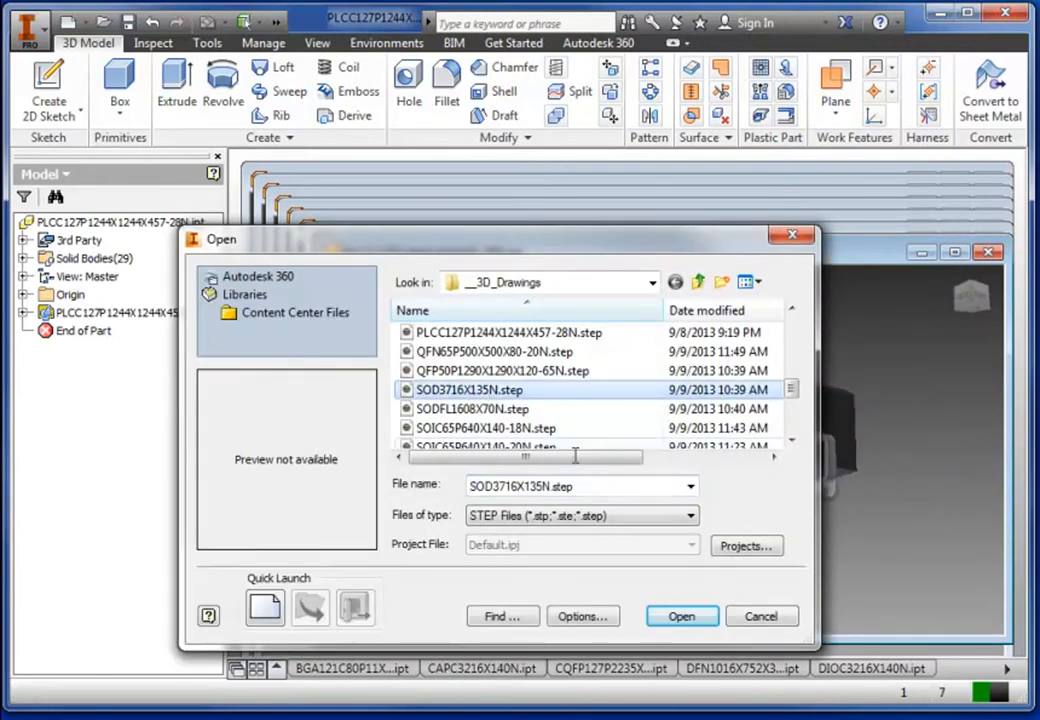
left_click(700, 620)
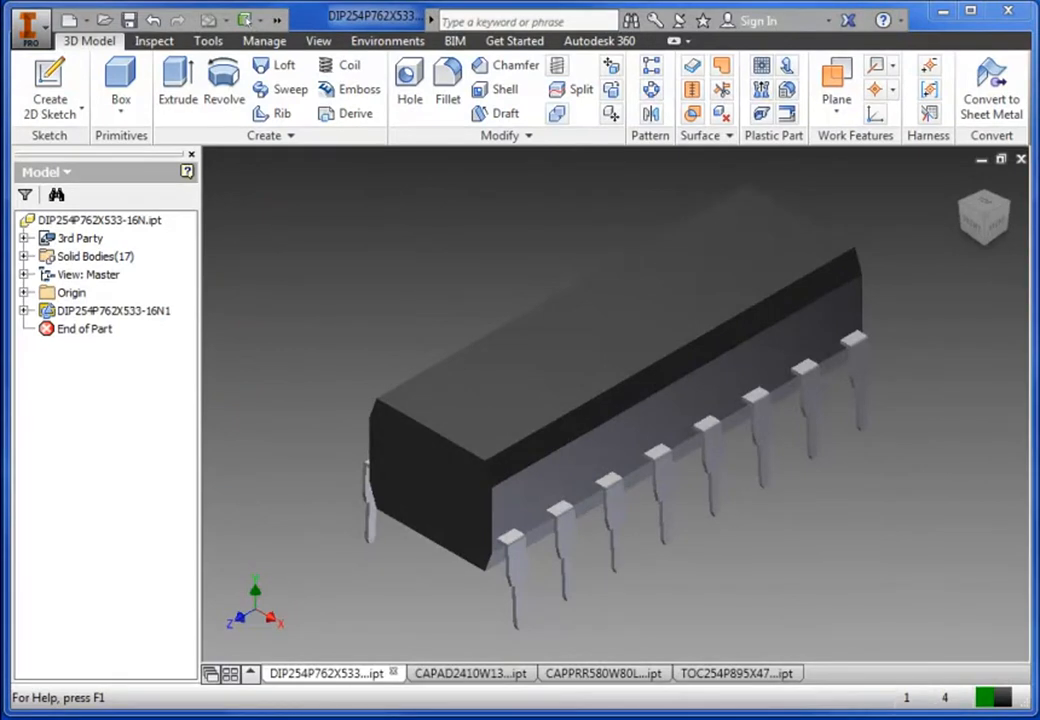
Compare the open through-hole models: the CAPAD2410W135L1800D1000N axial capacitor, the CAPPRR580W80L498T498H813N radial capacitor, and the TOC254P895X470-4N can.
left_click(462, 674)
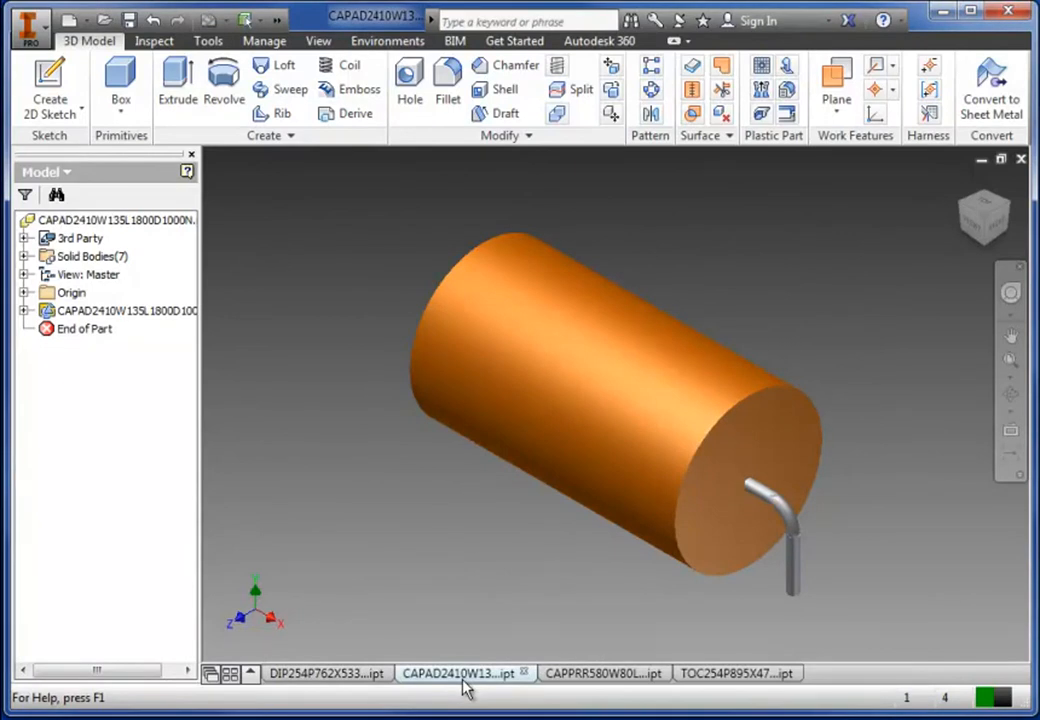
left_click(564, 684)
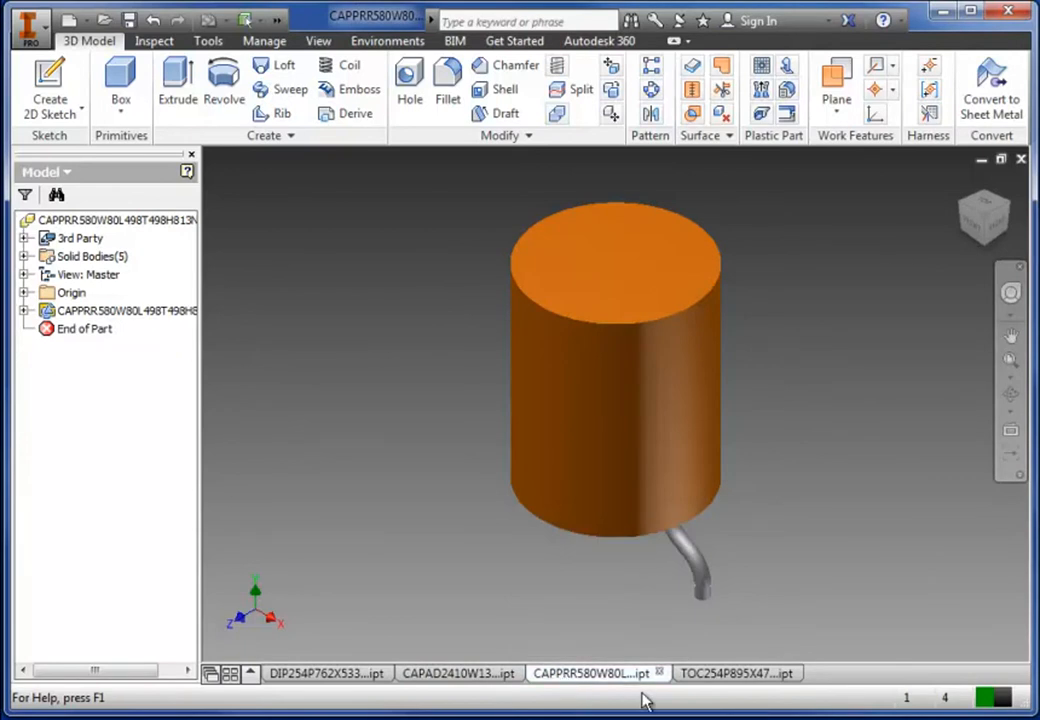
left_click(706, 682)
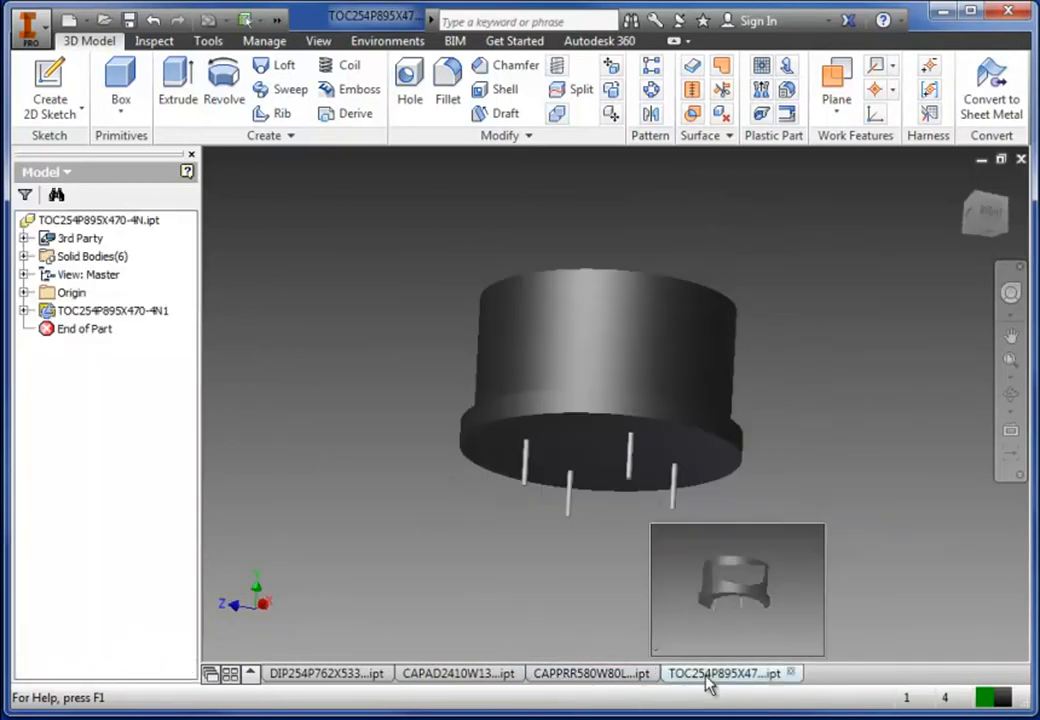